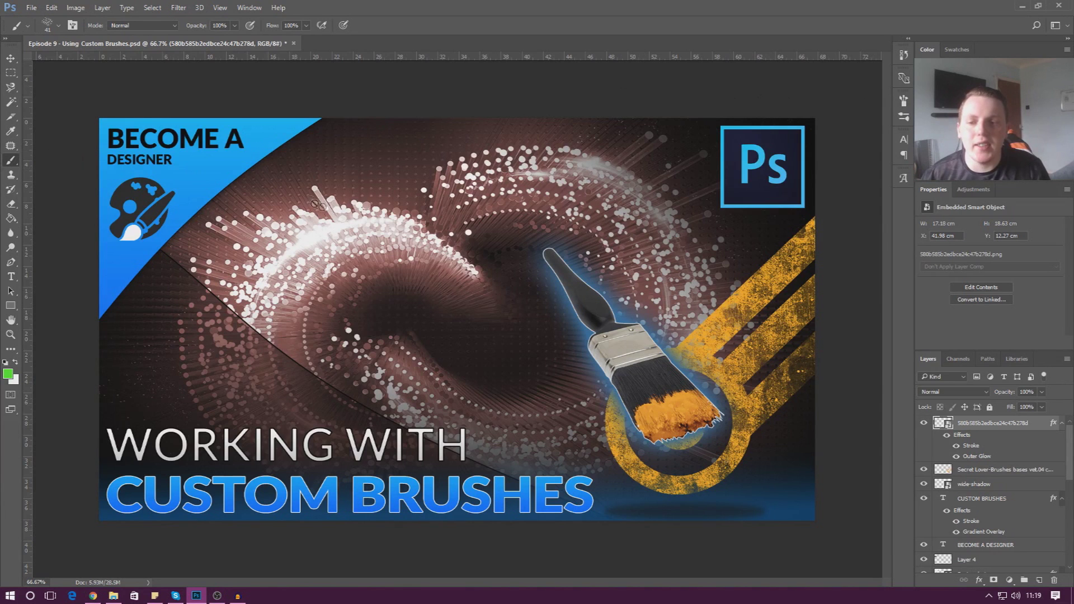
Step: Browse the brush preset picker on the canvas, then bring up the Window menu
{"action": "right_click", "coordinate": [344, 210]}
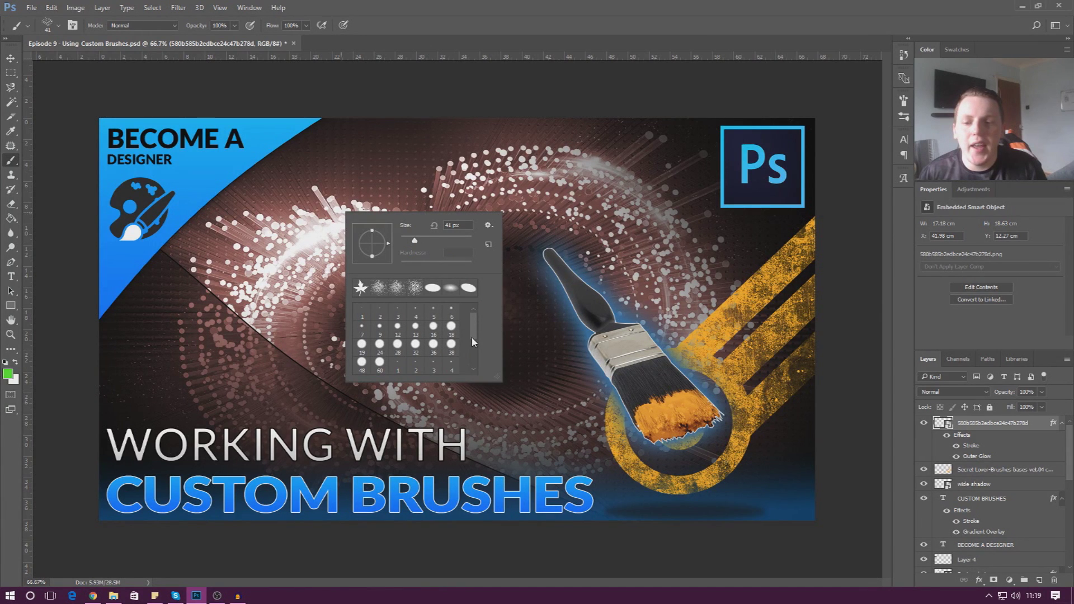
{"action": "scroll", "coordinate": [472, 337], "scroll_direction": "down", "scroll_amount": 5}
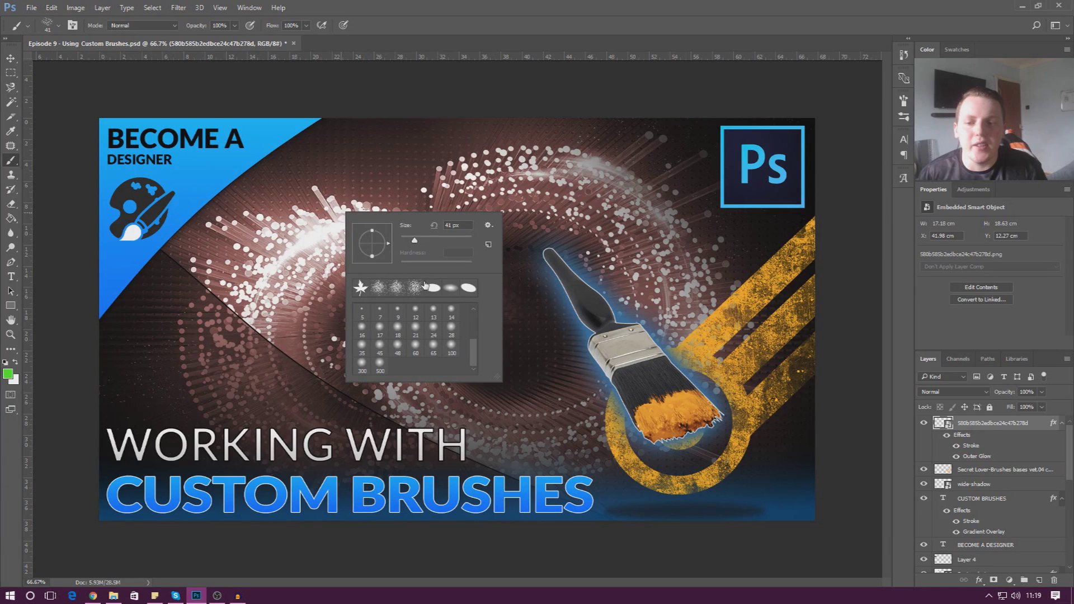
{"action": "scroll", "coordinate": [478, 342], "scroll_direction": "up", "scroll_amount": 5}
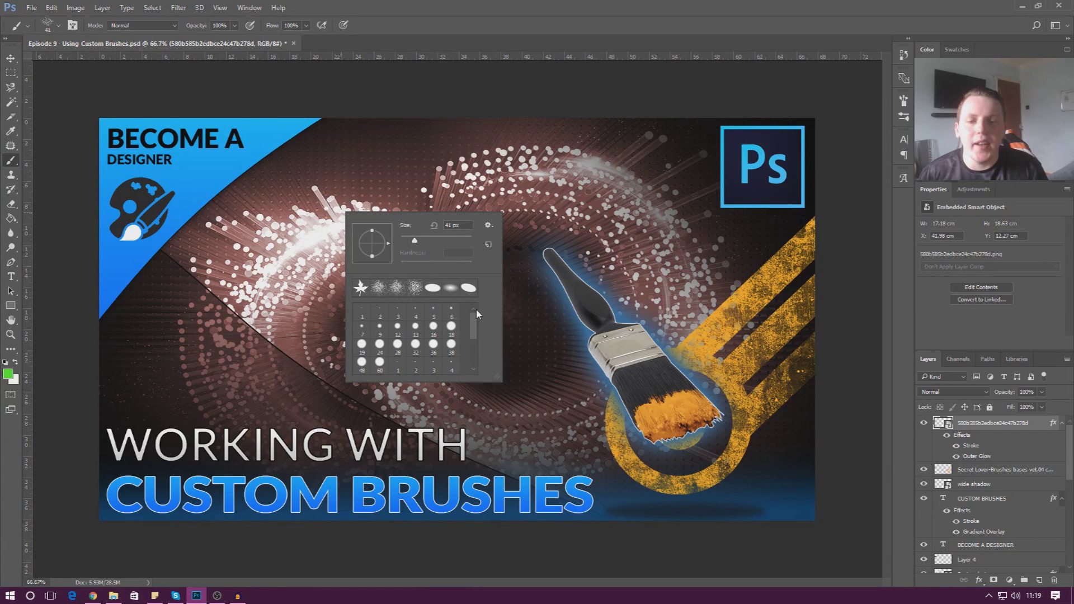
{"action": "left_click", "coordinate": [256, 8]}
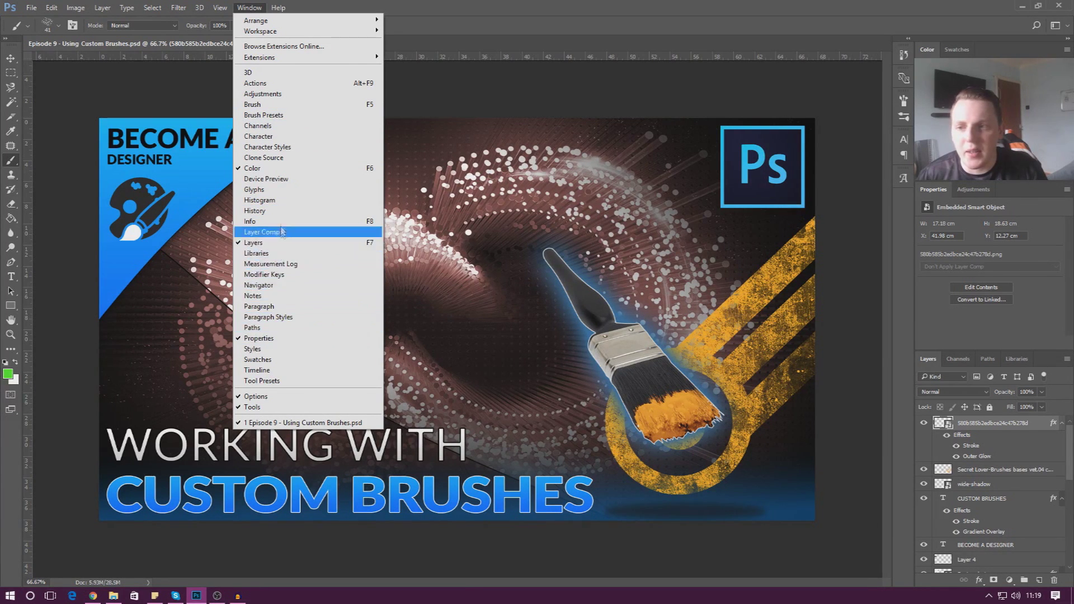
Step: Open the Brush panel from the Window menu and scroll through its tip shapes
{"action": "left_click", "coordinate": [257, 106]}
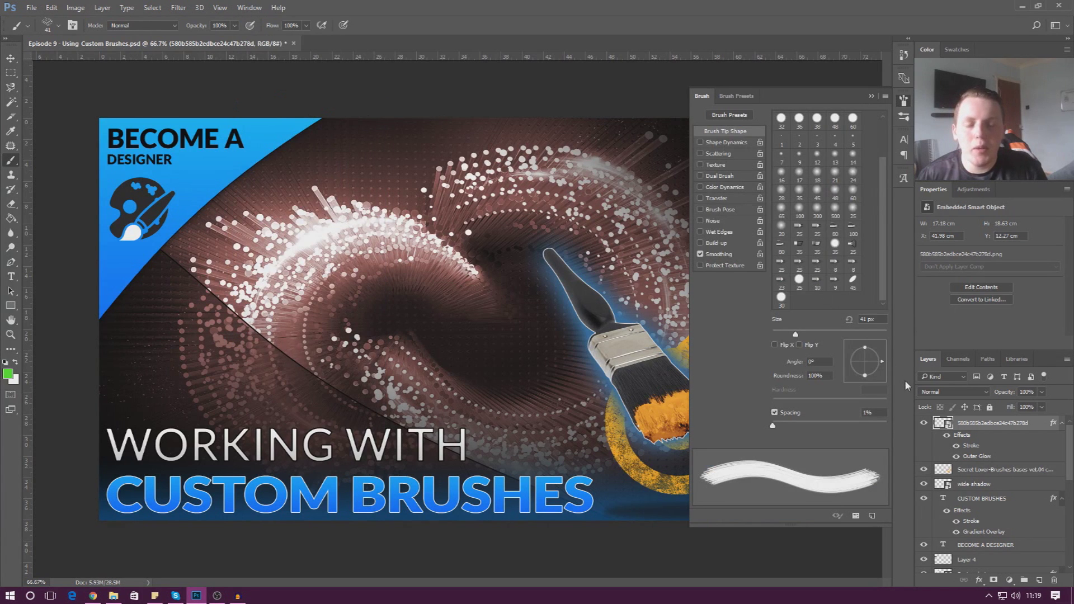
{"action": "scroll", "coordinate": [880, 211], "scroll_direction": "up", "scroll_amount": 3}
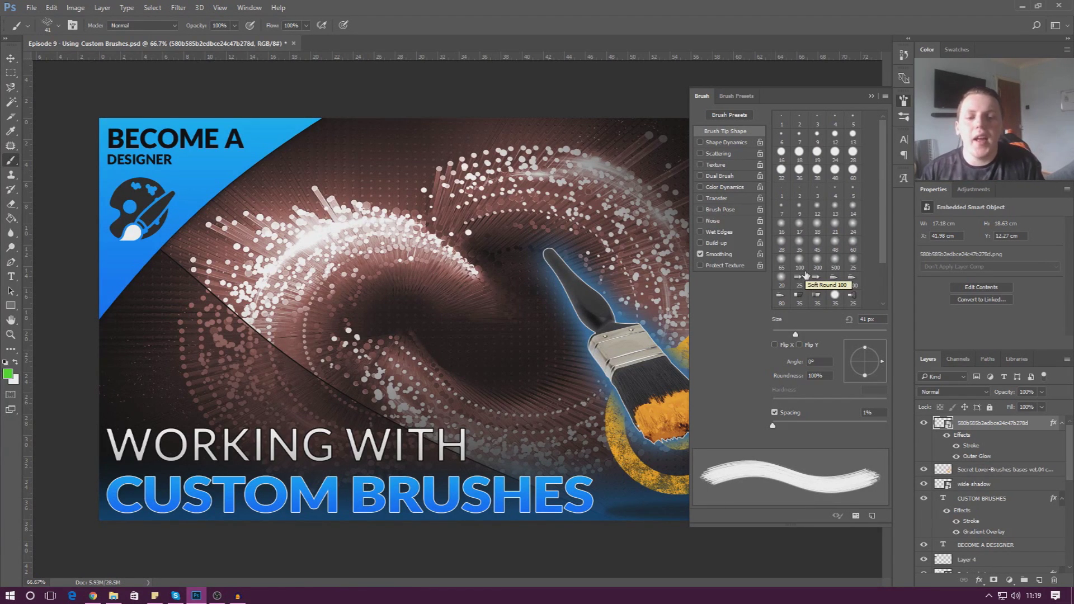
{"action": "scroll", "coordinate": [862, 230], "scroll_direction": "down", "scroll_amount": 3}
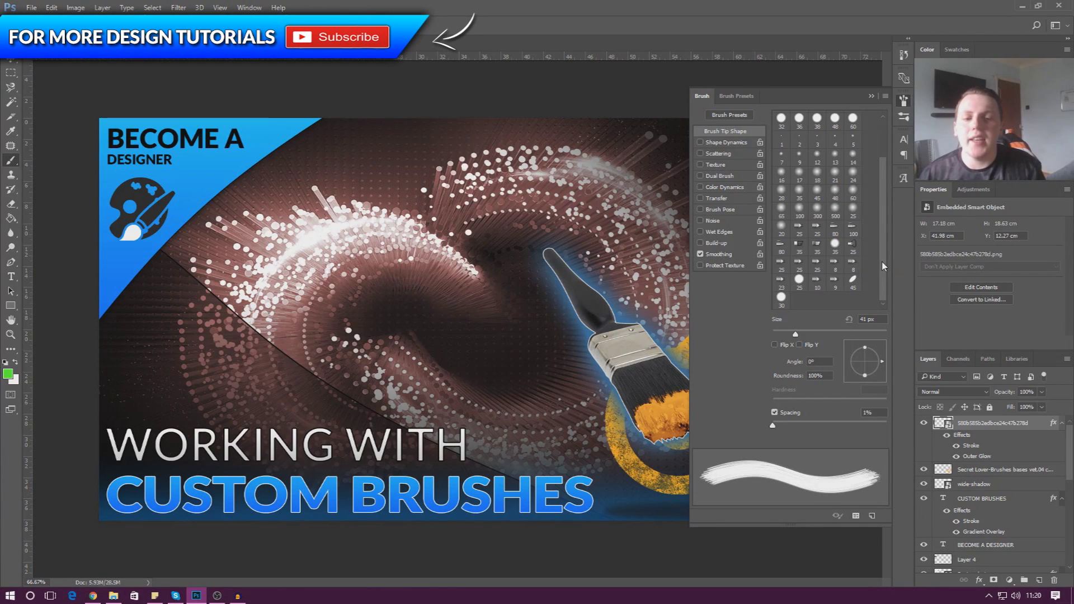
{"action": "scroll", "coordinate": [850, 235], "scroll_direction": "up", "scroll_amount": 3}
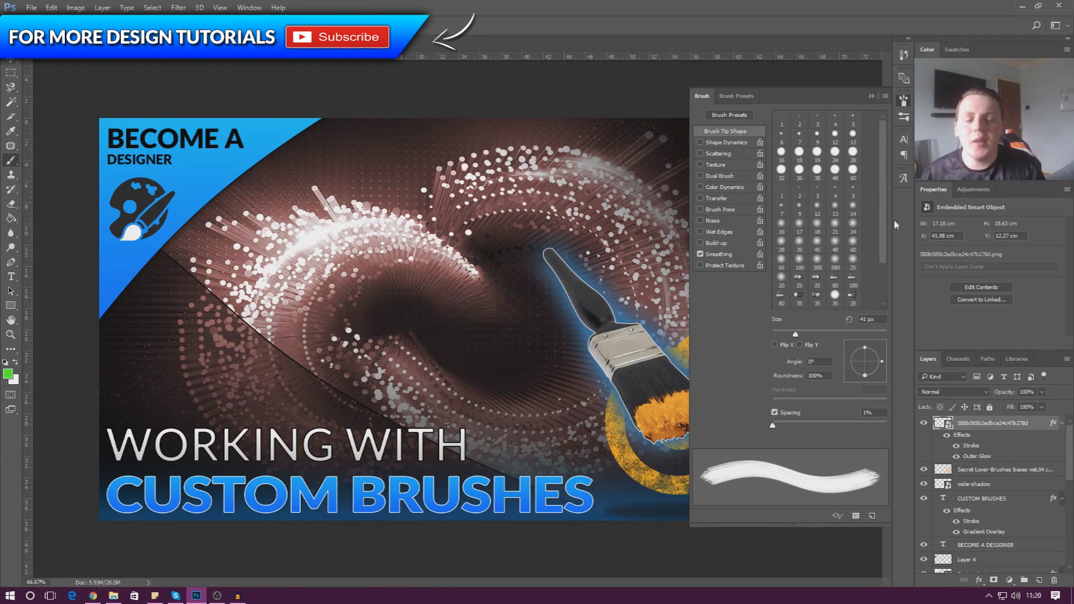
Step: Pick a hard round tip and size it to 26 px, with 100% hardness and 25% spacing
{"action": "left_click", "coordinate": [818, 153]}
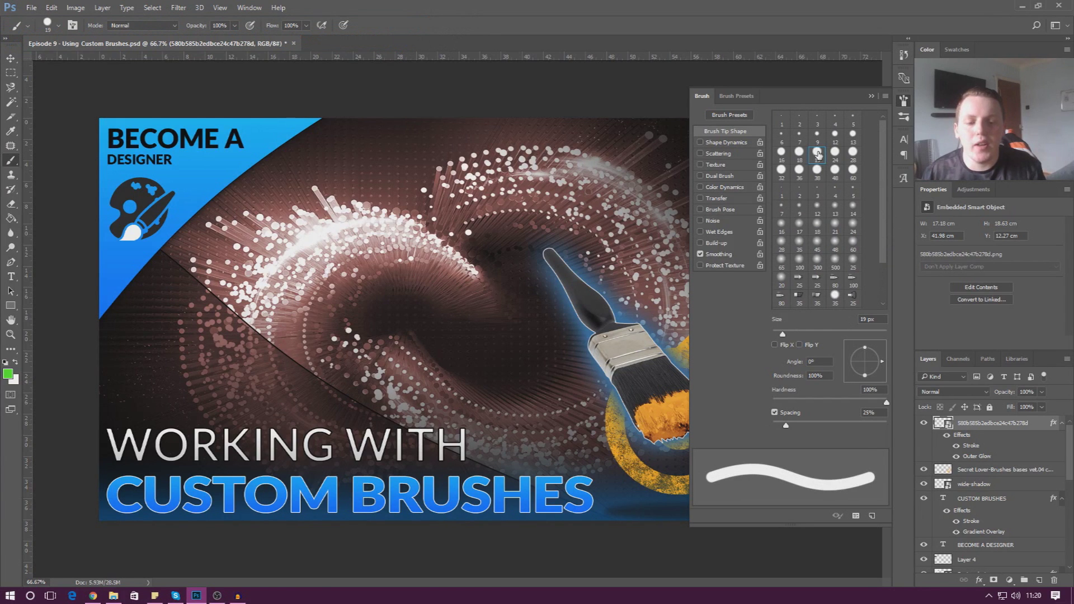
{"action": "left_click_drag", "start_coordinate": [879, 237], "coordinate": [885, 278]}
{"action": "mouse_move", "coordinate": [783, 335]}
{"action": "left_mouse_down"}
{"action": "mouse_move", "coordinate": [803, 338]}
{"action": "mouse_move", "coordinate": [787, 340]}
{"action": "left_mouse_up"}
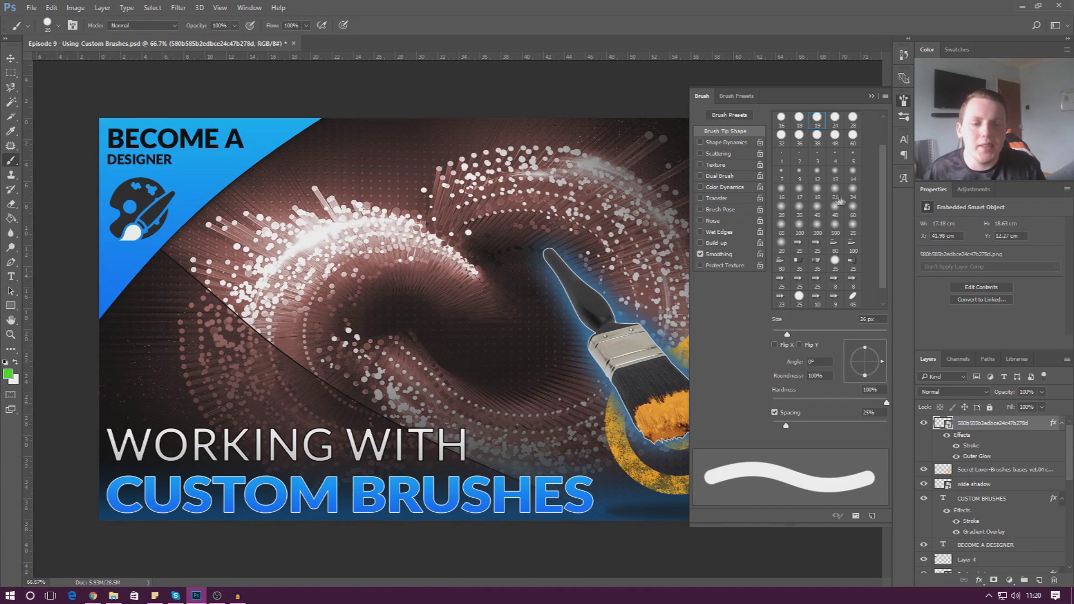
{"action": "scroll", "coordinate": [884, 215], "scroll_direction": "down", "scroll_amount": 1}
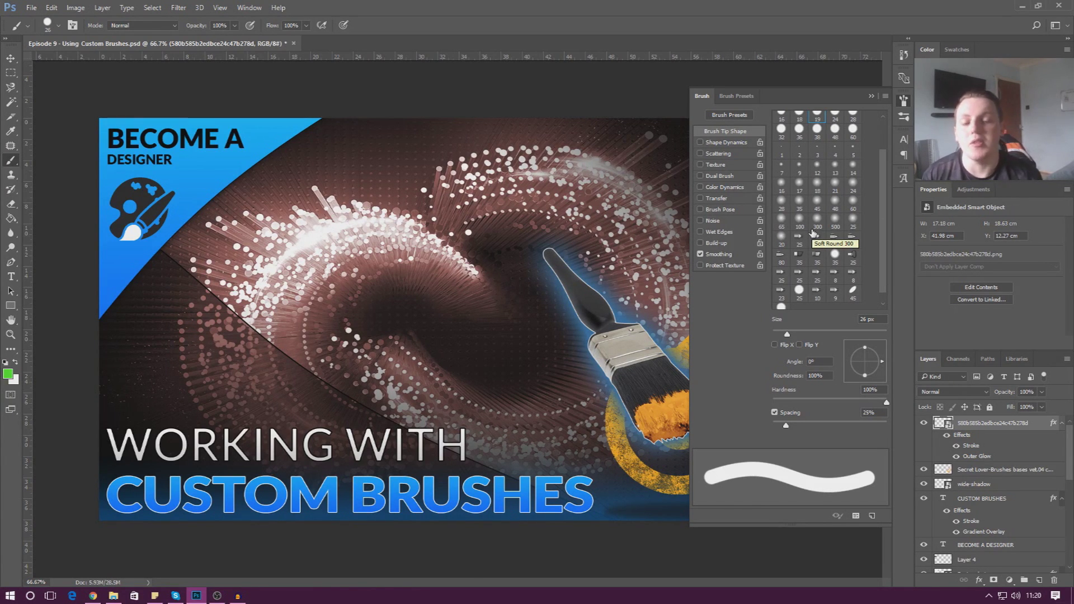
Step: Switch to the 38 px hard round tip, enlarge it to 40 px, and set spacing to 31% at full hardness
{"action": "left_click", "coordinate": [817, 130]}
{"action": "mouse_move", "coordinate": [803, 334]}
{"action": "left_mouse_down"}
{"action": "mouse_move", "coordinate": [818, 336]}
{"action": "mouse_move", "coordinate": [795, 335]}
{"action": "left_mouse_up"}
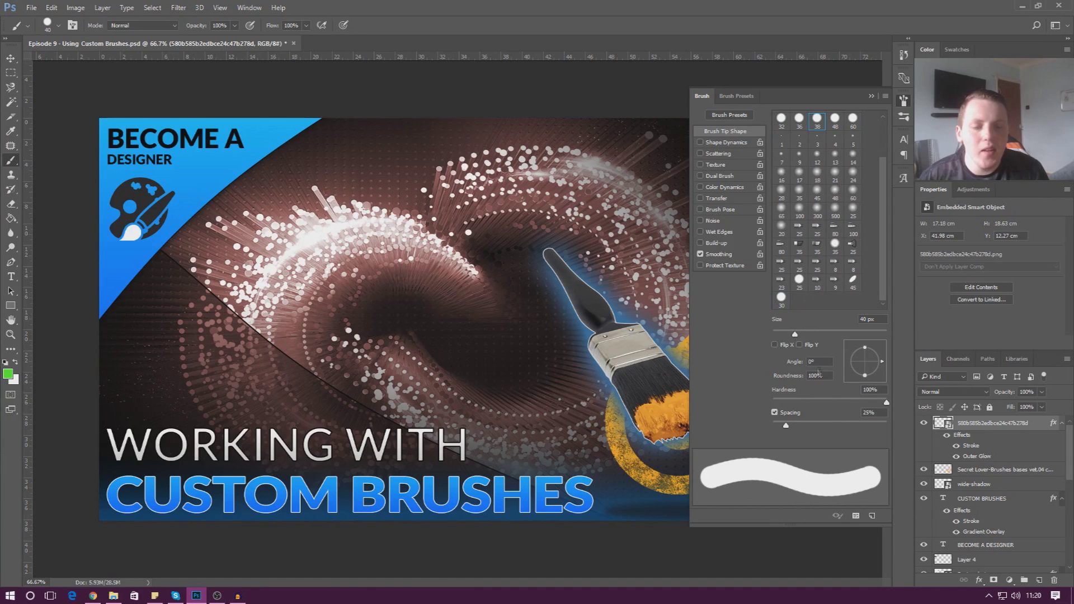
{"action": "mouse_move", "coordinate": [858, 398]}
{"action": "left_mouse_down"}
{"action": "mouse_move", "coordinate": [814, 407]}
{"action": "mouse_move", "coordinate": [856, 409]}
{"action": "mouse_move", "coordinate": [783, 416]}
{"action": "left_mouse_up"}
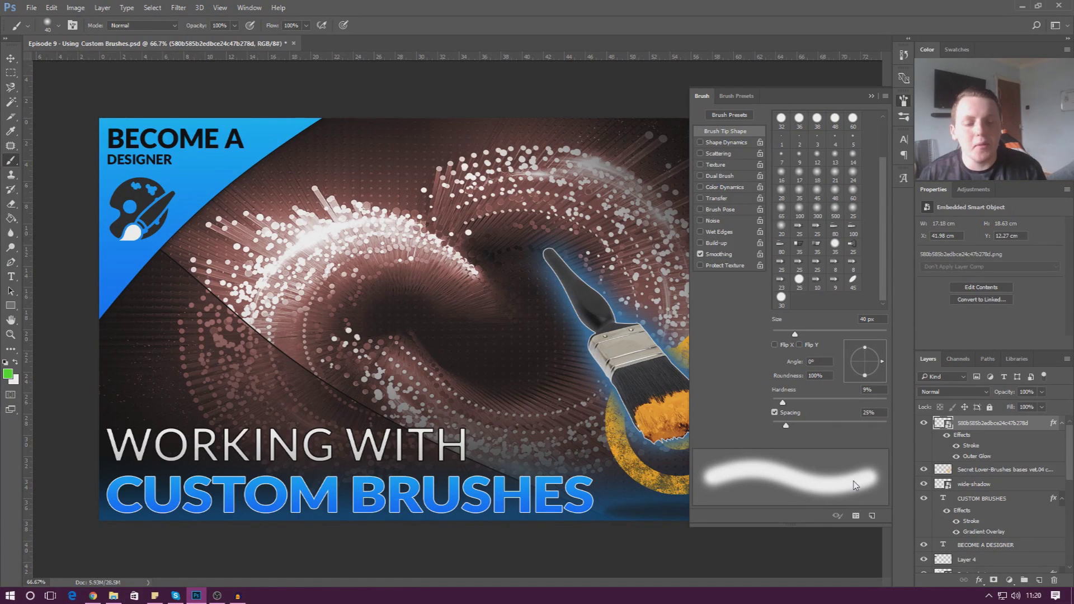
{"action": "left_click_drag", "start_coordinate": [785, 425], "coordinate": [790, 426]}
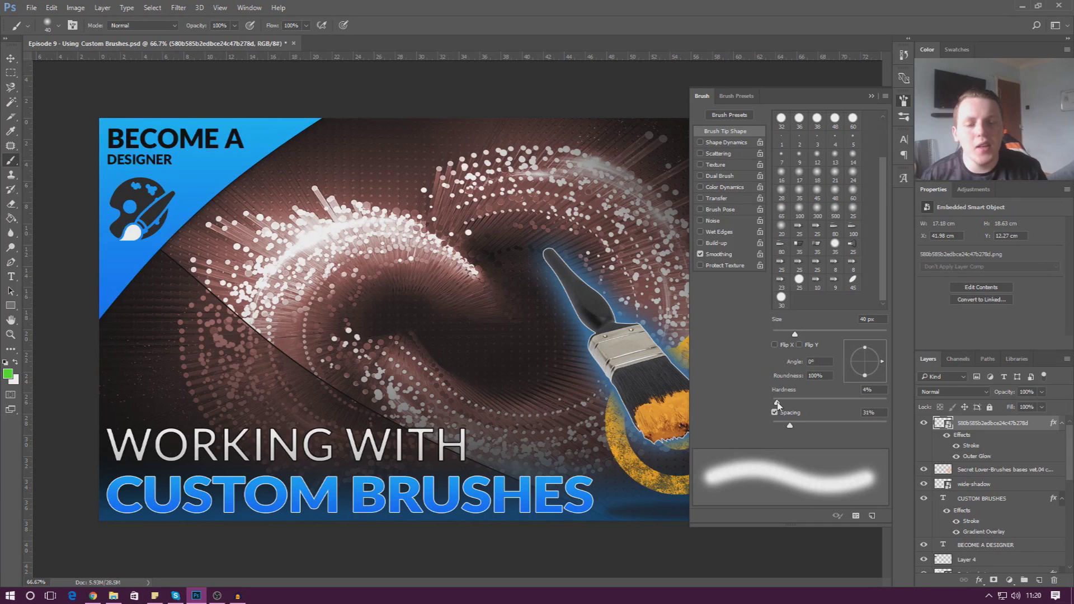
{"action": "left_click_drag", "start_coordinate": [776, 404], "coordinate": [868, 412]}
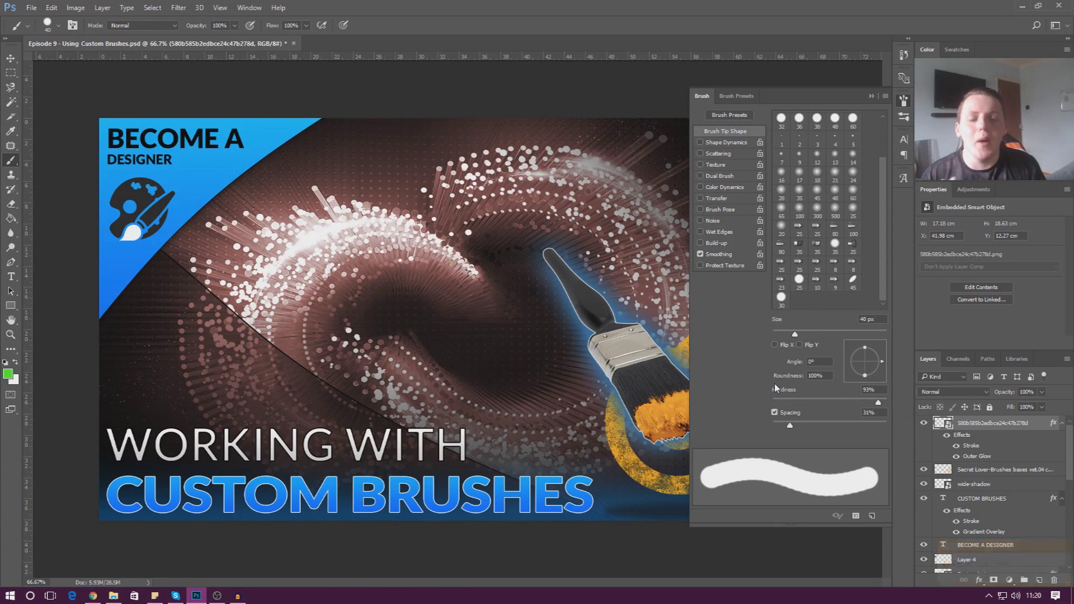
{"action": "mouse_move", "coordinate": [808, 398]}
{"action": "left_mouse_down"}
{"action": "mouse_move", "coordinate": [775, 399]}
{"action": "mouse_move", "coordinate": [887, 409]}
{"action": "left_mouse_up"}
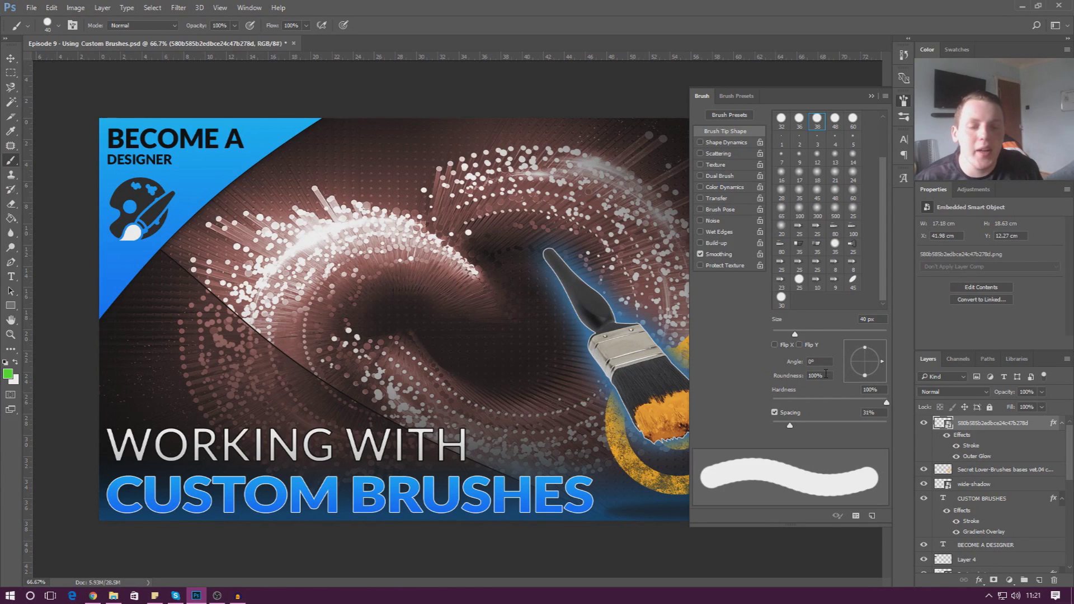
Step: Flatten the brush tip into a thin ellipse by lowering Roundness to 16%
{"action": "left_click", "coordinate": [811, 374]}
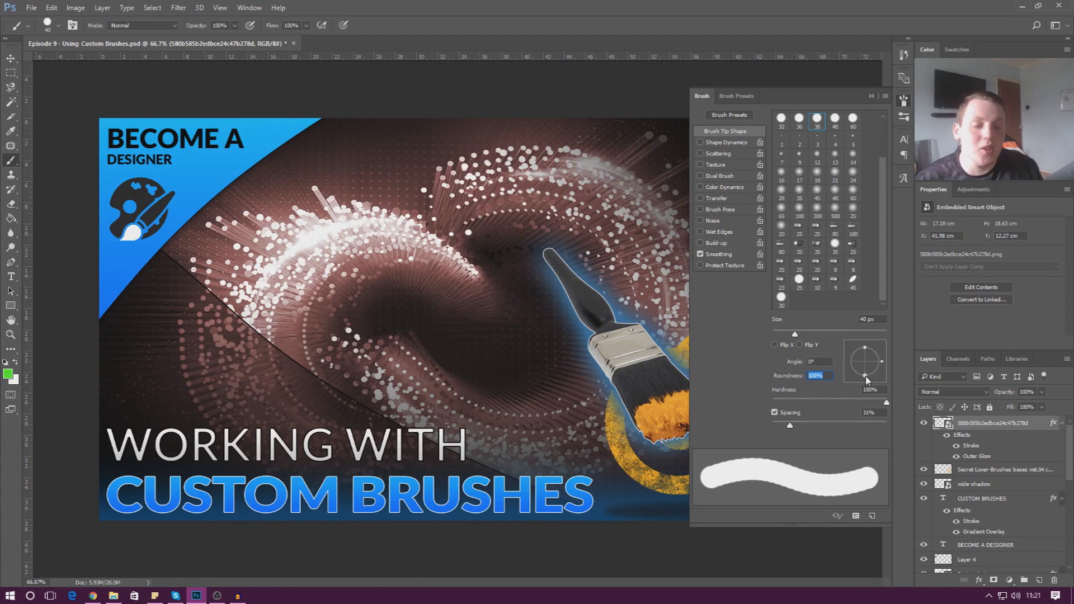
{"action": "mouse_move", "coordinate": [865, 376]}
{"action": "left_mouse_down"}
{"action": "mouse_move", "coordinate": [865, 362]}
{"action": "mouse_move", "coordinate": [866, 377]}
{"action": "left_mouse_up"}
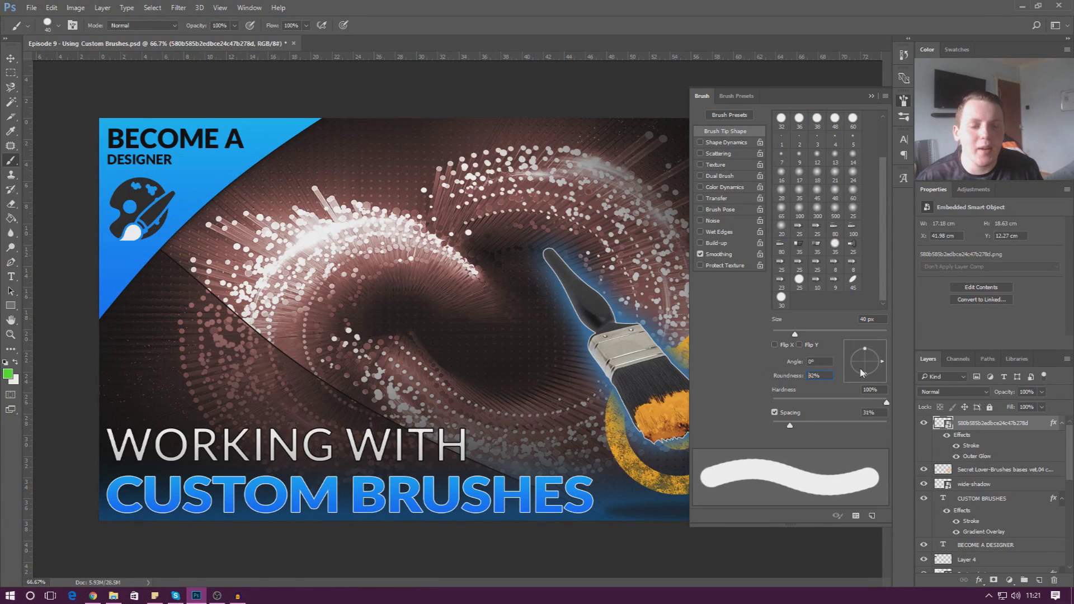
{"action": "left_click_drag", "start_coordinate": [866, 378], "coordinate": [864, 365]}
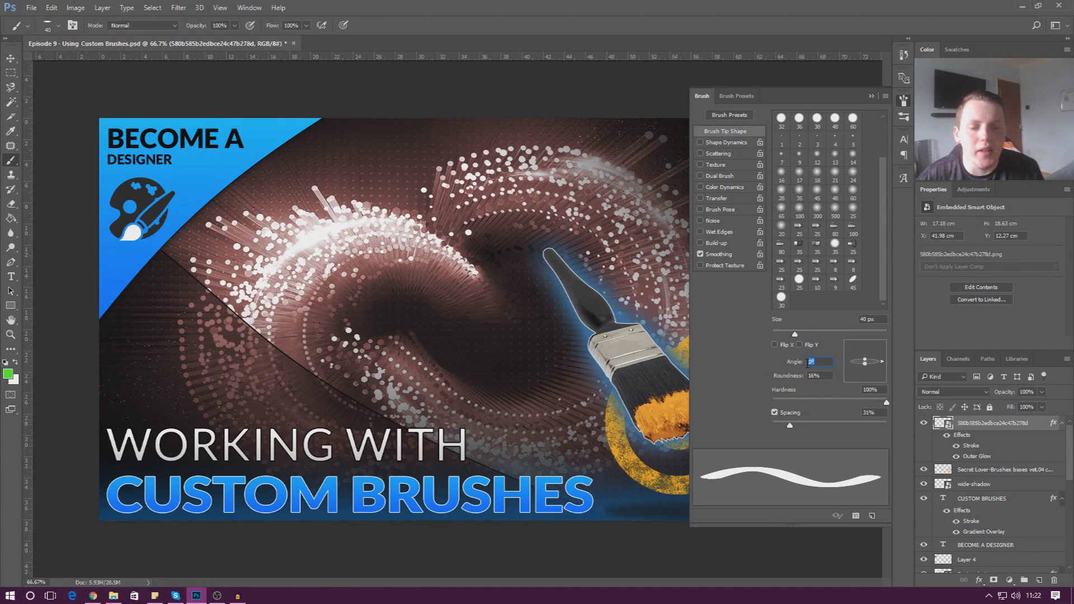
Step: Rotate the elliptical tip to a 37° angle and try a stamp on the canvas
{"action": "mouse_move", "coordinate": [877, 355]}
{"action": "left_mouse_down"}
{"action": "mouse_move", "coordinate": [884, 368]}
{"action": "mouse_move", "coordinate": [853, 348]}
{"action": "mouse_move", "coordinate": [860, 356]}
{"action": "left_mouse_up"}
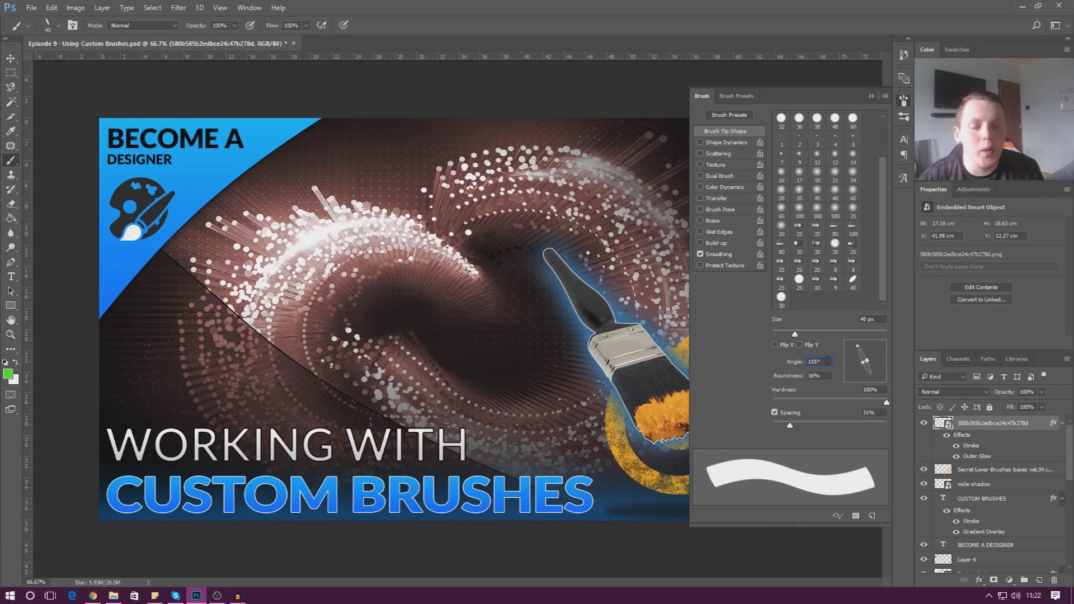
{"action": "mouse_move", "coordinate": [859, 348]}
{"action": "left_mouse_down"}
{"action": "mouse_move", "coordinate": [879, 352]}
{"action": "mouse_move", "coordinate": [868, 346]}
{"action": "mouse_move", "coordinate": [854, 379]}
{"action": "mouse_move", "coordinate": [876, 354]}
{"action": "mouse_move", "coordinate": [879, 368]}
{"action": "left_mouse_up"}
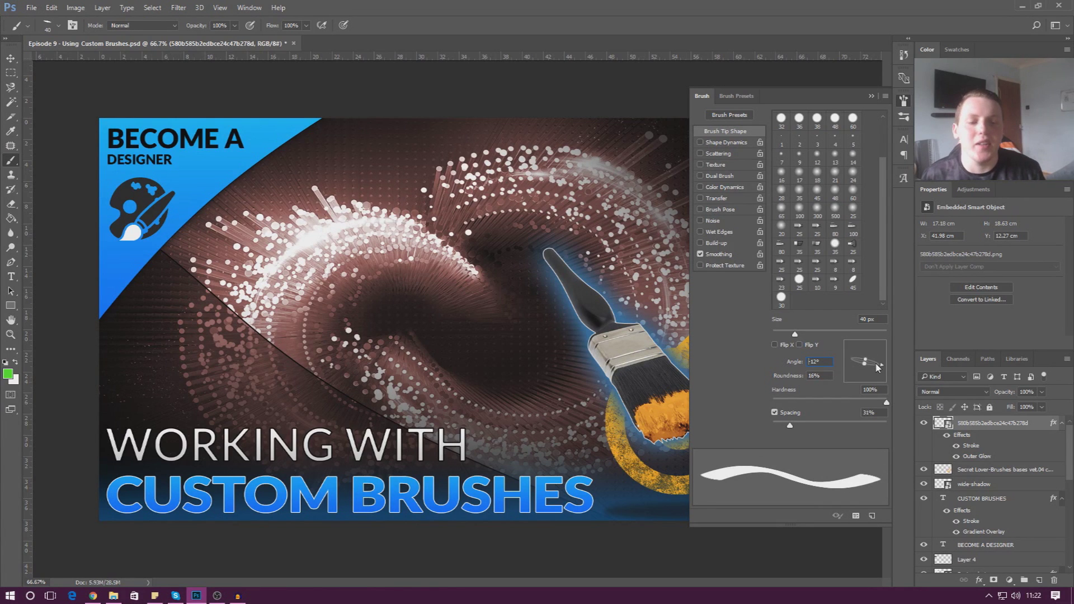
{"action": "mouse_move", "coordinate": [878, 368]}
{"action": "left_mouse_down"}
{"action": "mouse_move", "coordinate": [859, 355]}
{"action": "mouse_move", "coordinate": [877, 361]}
{"action": "left_mouse_up"}
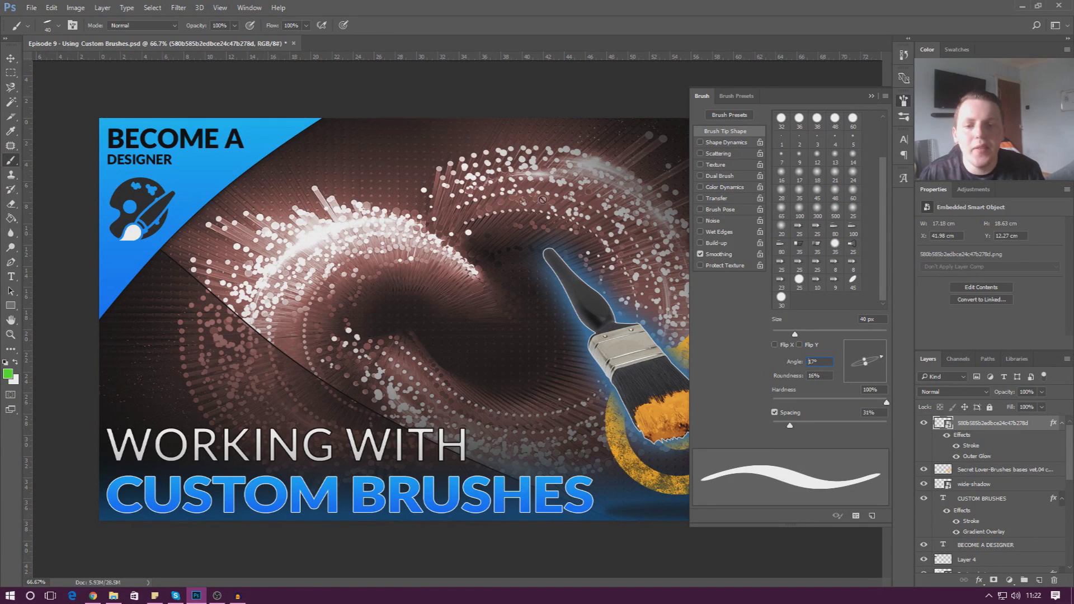
{"action": "left_click", "coordinate": [469, 122]}
Step: Set the foreground colour to bright yellow in the Color Picker
{"action": "left_click", "coordinate": [547, 243]}
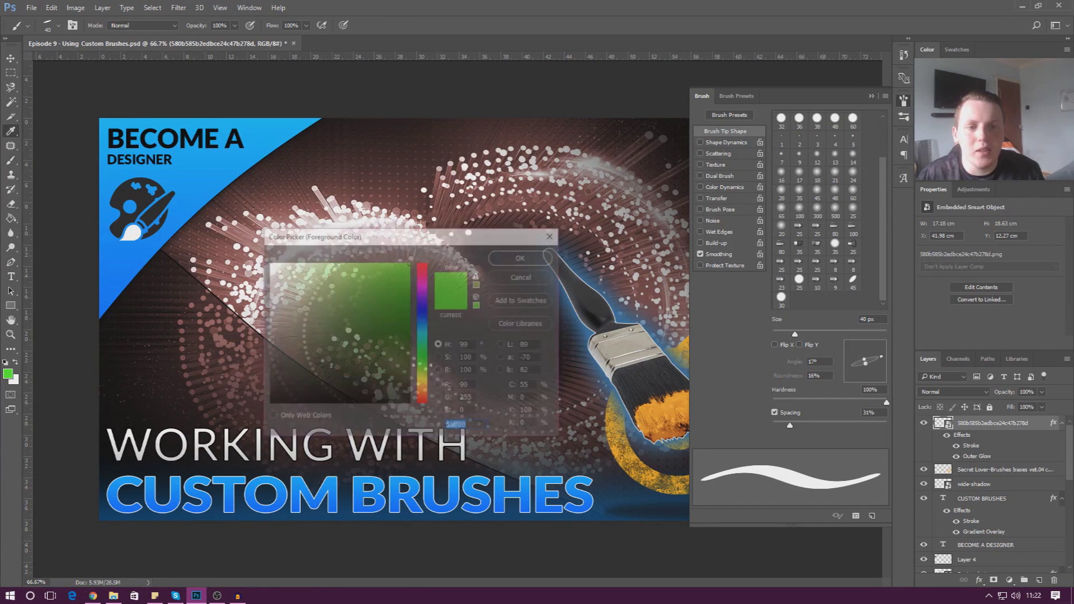
{"action": "left_click", "coordinate": [420, 382]}
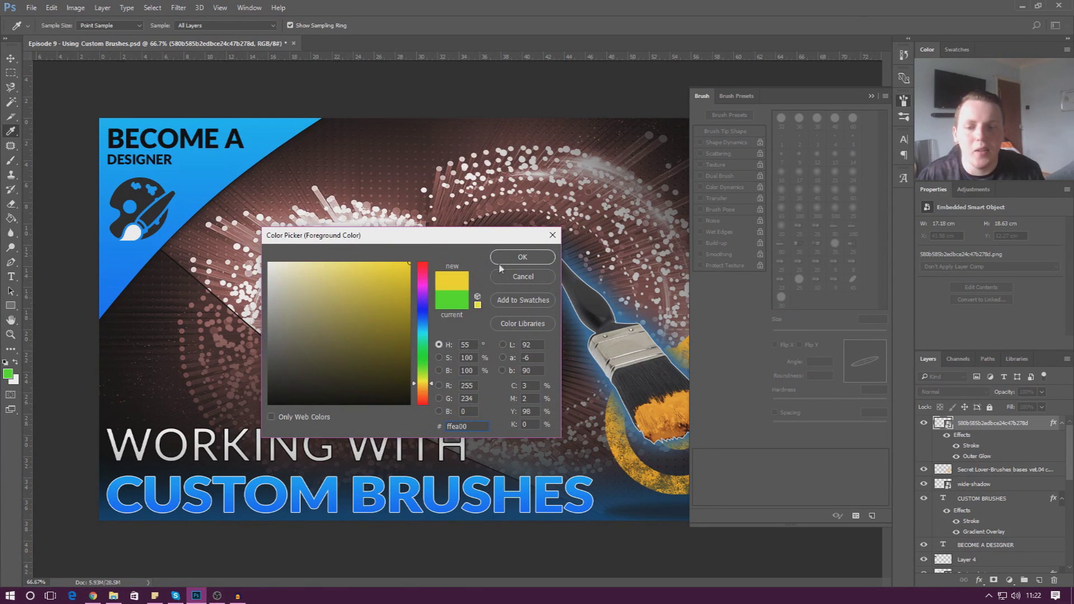
{"action": "left_click", "coordinate": [506, 257]}
Step: Add a new empty layer, Layer 9, at the top of the stack
{"action": "left_click", "coordinate": [102, 8]}
{"action": "mouse_move", "coordinate": [104, 21]}
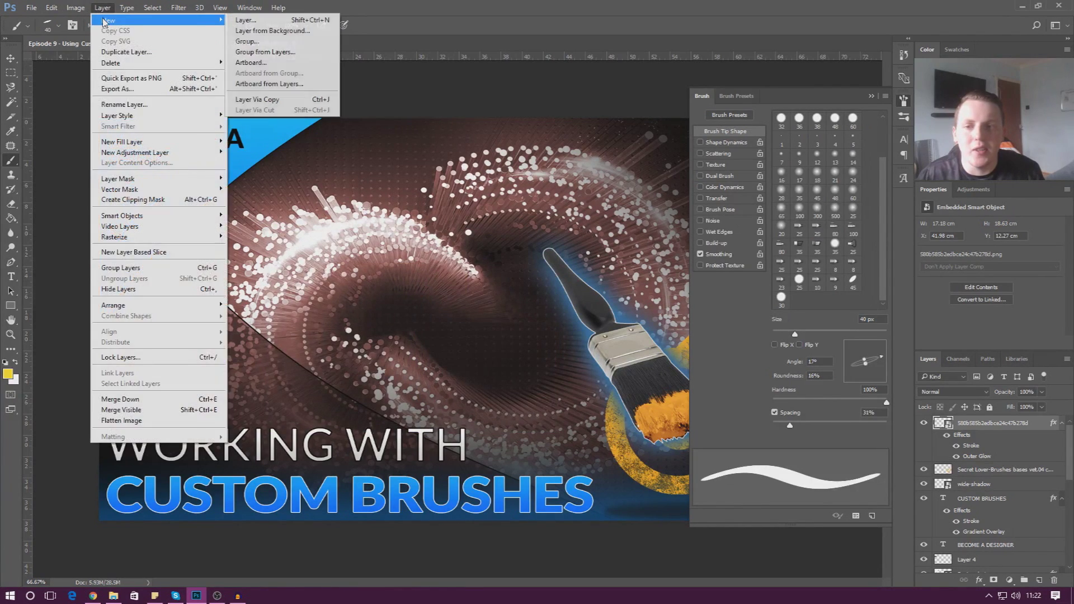
{"action": "left_click", "coordinate": [249, 8]}
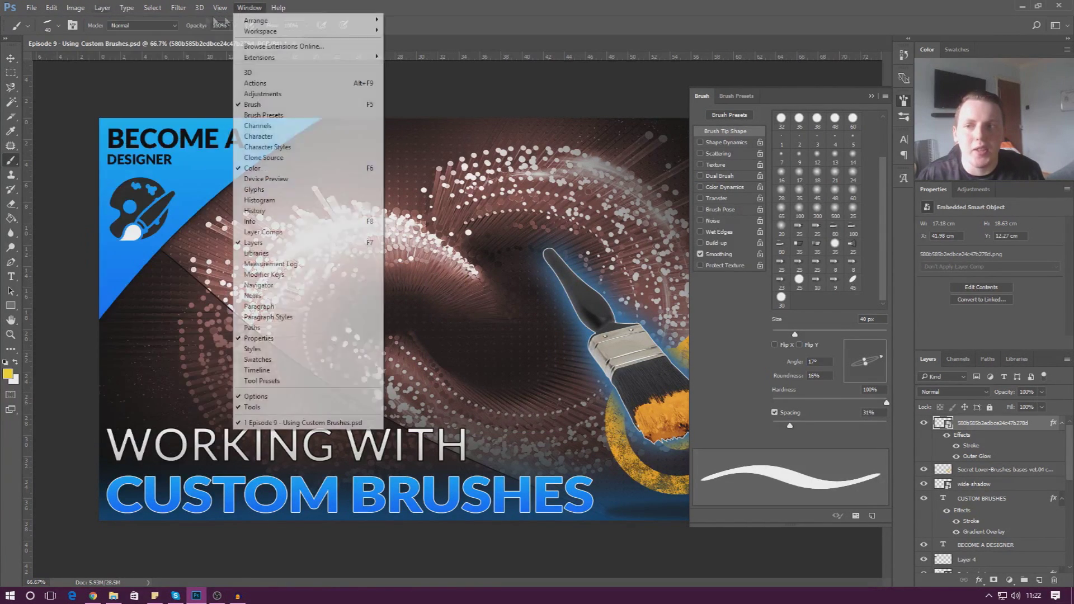
{"action": "left_click", "coordinate": [102, 8]}
{"action": "left_click", "coordinate": [103, 7]}
{"action": "mouse_move", "coordinate": [104, 21]}
{"action": "left_click", "coordinate": [252, 21]}
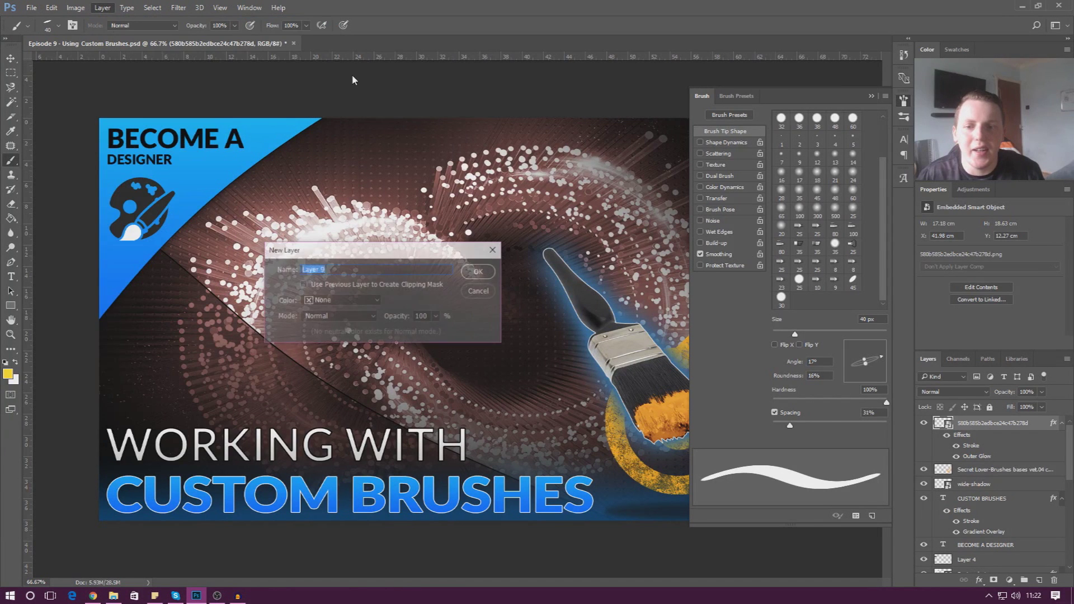
{"action": "left_click", "coordinate": [478, 272]}
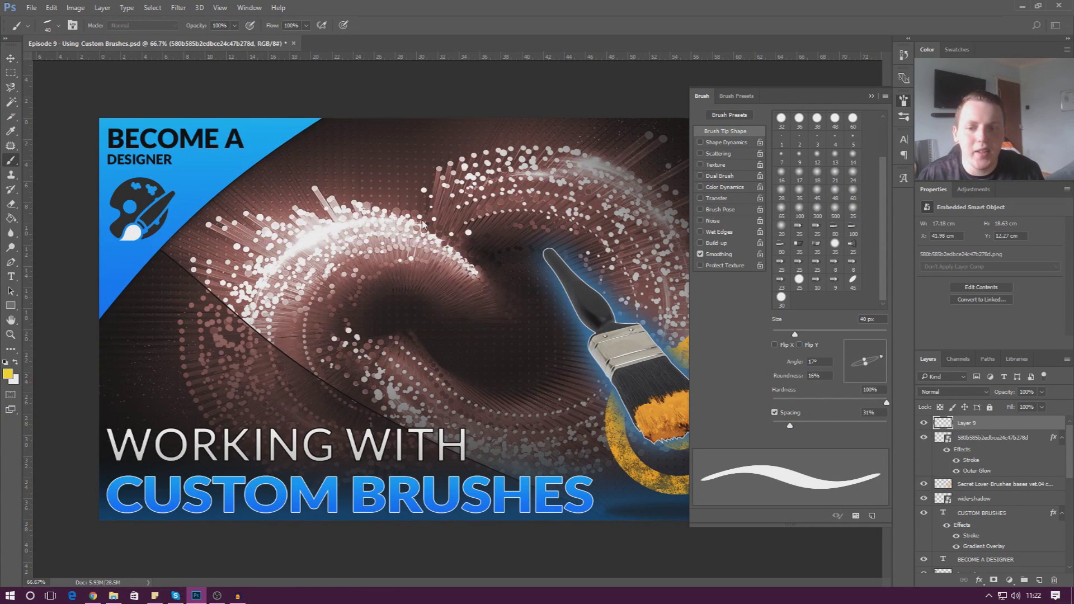
Step: Paint a thick yellow looping calligraphic stroke across the thumbnail on Layer 9
{"action": "mouse_move", "coordinate": [425, 162]}
{"action": "left_mouse_down"}
{"action": "mouse_move", "coordinate": [372, 216]}
{"action": "mouse_move", "coordinate": [379, 291]}
{"action": "mouse_move", "coordinate": [240, 318]}
{"action": "mouse_move", "coordinate": [321, 376]}
{"action": "mouse_move", "coordinate": [406, 329]}
{"action": "mouse_move", "coordinate": [353, 294]}
{"action": "mouse_move", "coordinate": [315, 245]}
{"action": "mouse_move", "coordinate": [405, 252]}
{"action": "mouse_move", "coordinate": [464, 211]}
{"action": "mouse_move", "coordinate": [469, 379]}
{"action": "left_mouse_up"}
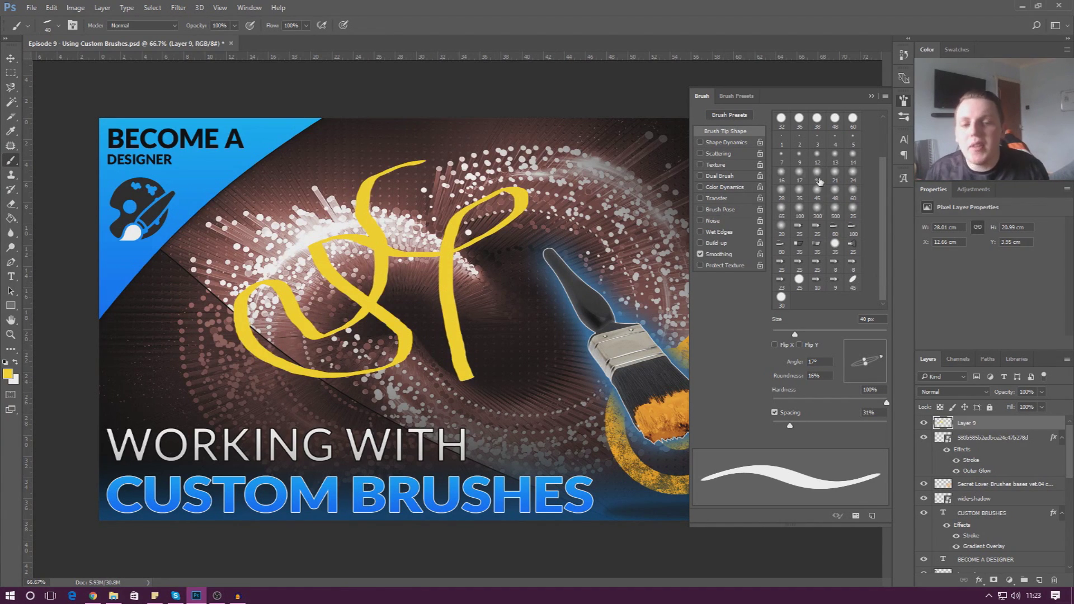
{"action": "scroll", "coordinate": [877, 282], "scroll_direction": "up", "scroll_amount": 2}
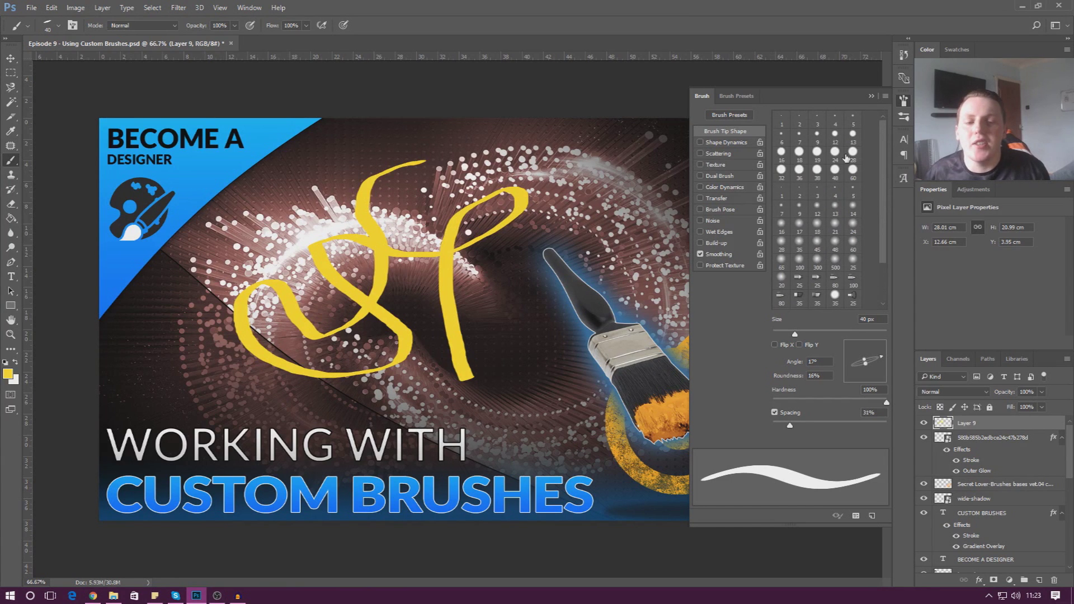
{"action": "left_click_drag", "start_coordinate": [882, 160], "coordinate": [883, 215]}
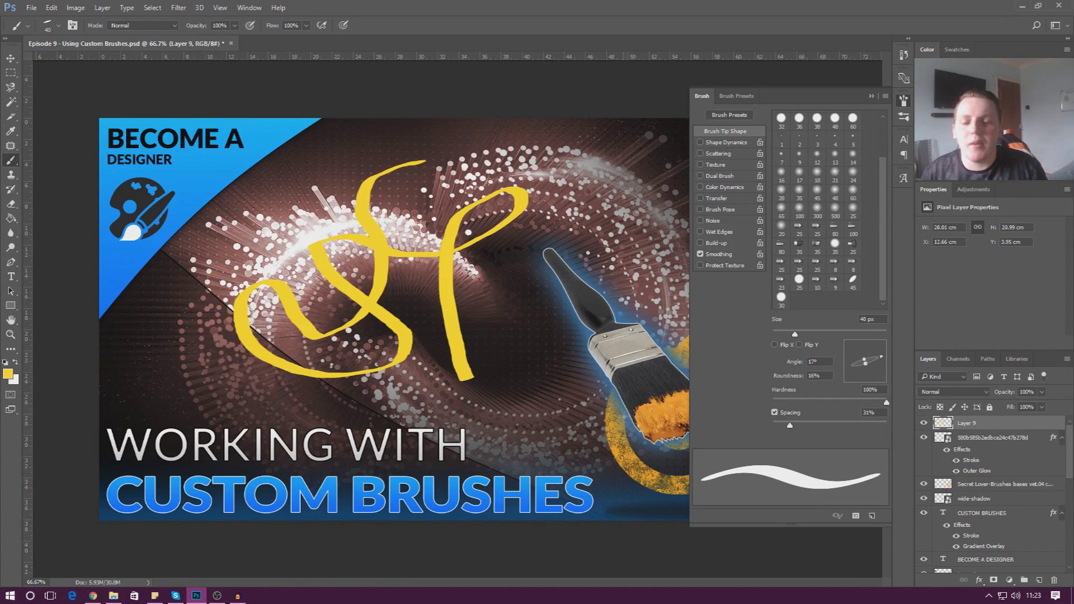
Step: Collapse the Brush panel and create a blank 1920 × 1080 px, 72 ppi document
{"action": "left_click", "coordinate": [872, 96]}
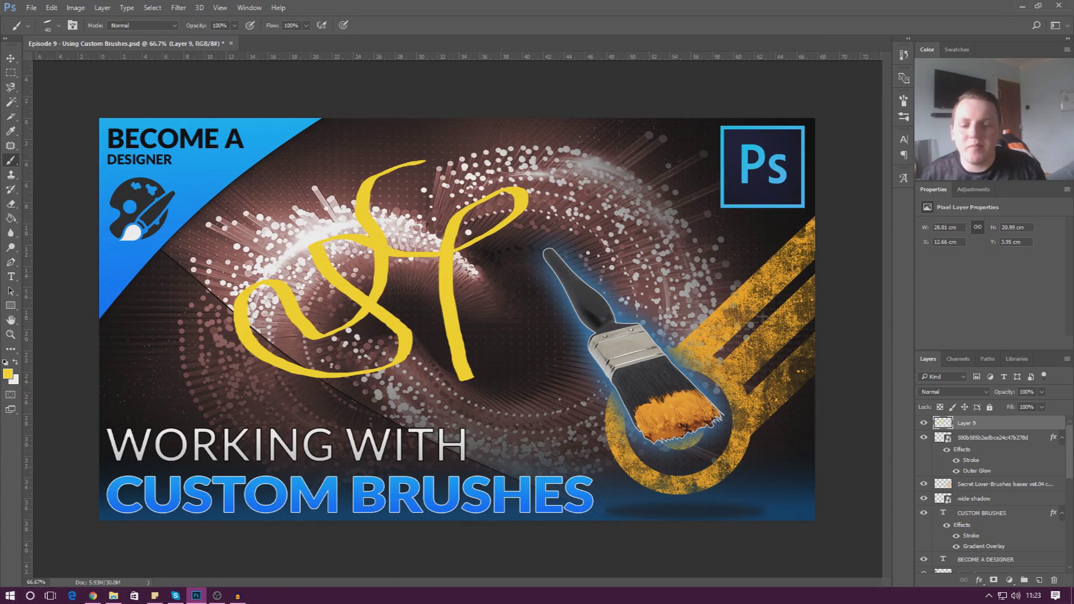
{"action": "left_click", "coordinate": [51, 8]}
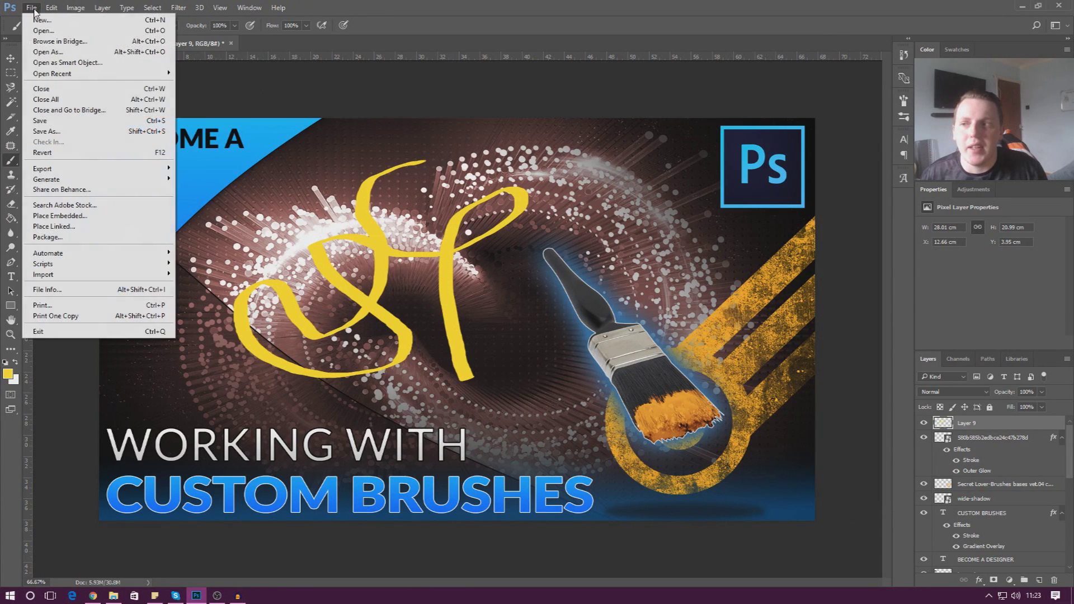
{"action": "left_click", "coordinate": [371, 204]}
{"action": "key", "text": "ctrl+n"}
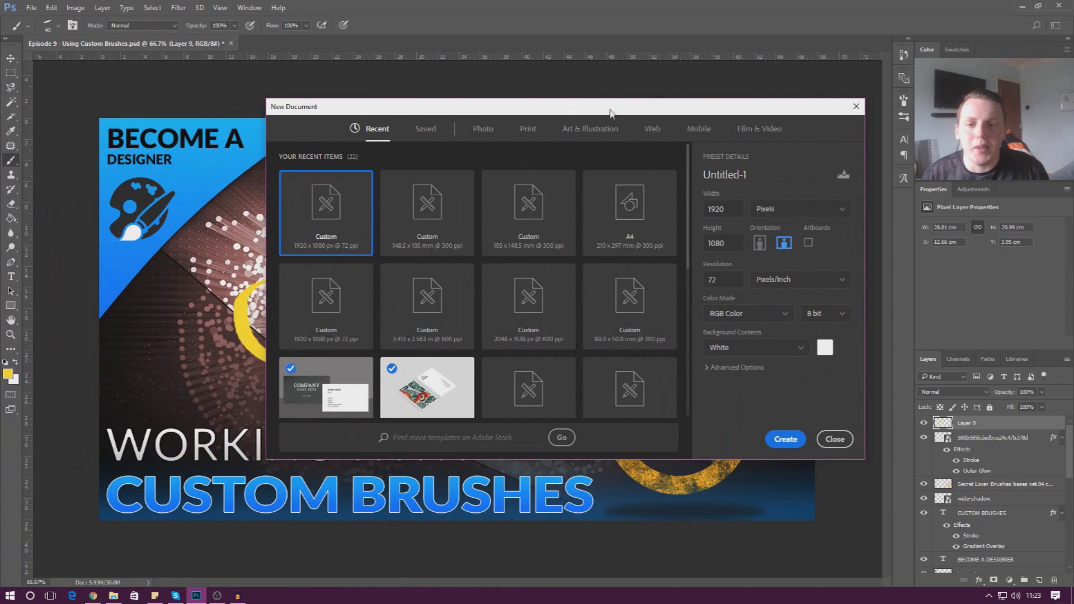
{"action": "left_click_drag", "start_coordinate": [610, 109], "coordinate": [457, 88]}
{"action": "left_click", "coordinate": [640, 423]}
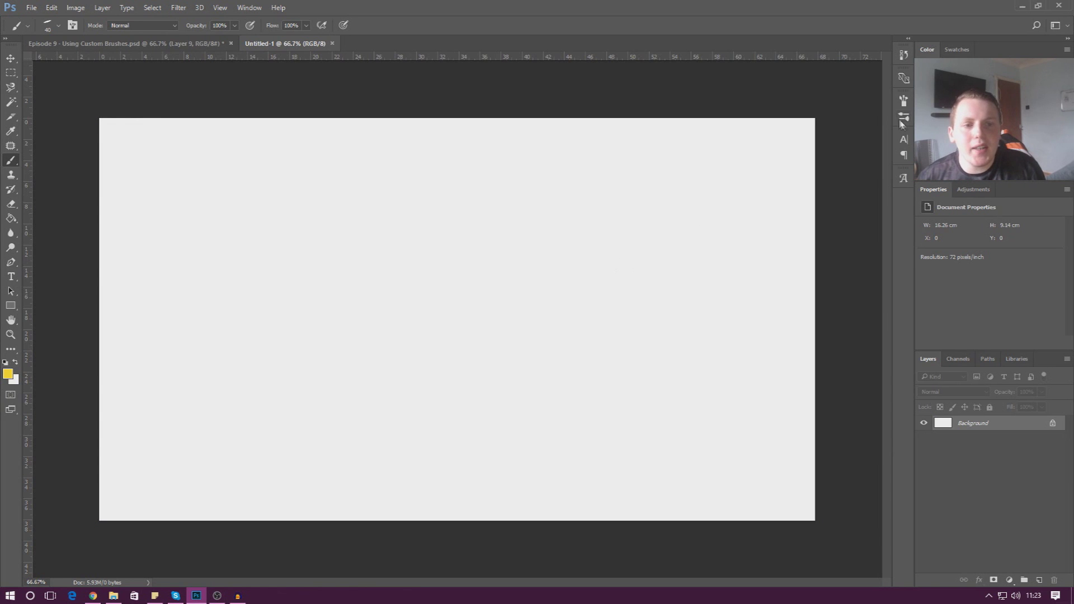
Step: Reopen the Brush panel, then show the loadable brush sets from the canvas brush picker
{"action": "left_click", "coordinate": [904, 101]}
{"action": "left_click_drag", "start_coordinate": [883, 234], "coordinate": [884, 196]}
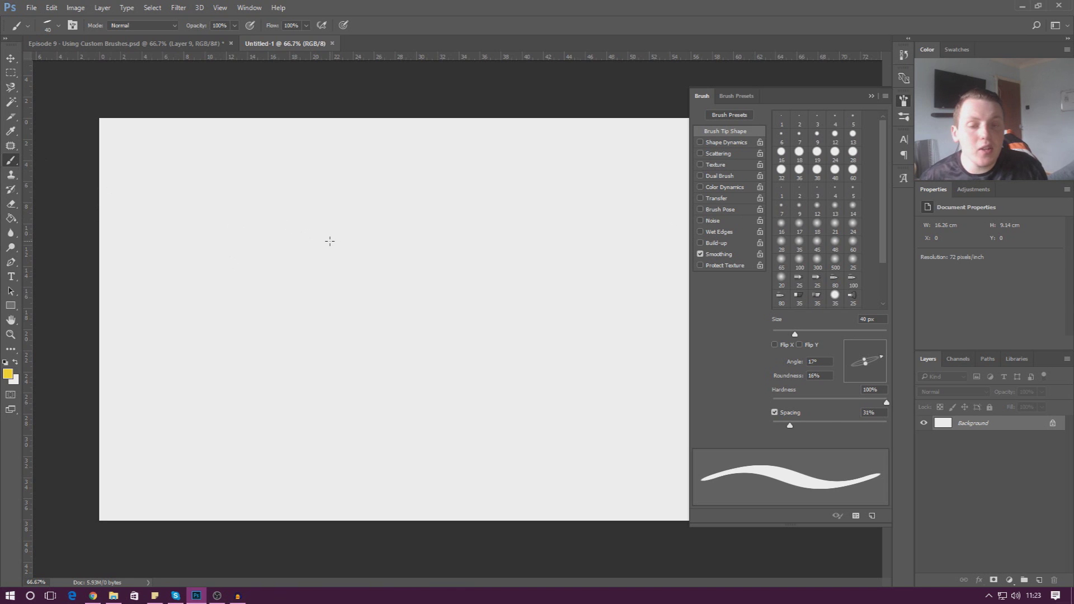
{"action": "right_click", "coordinate": [298, 235]}
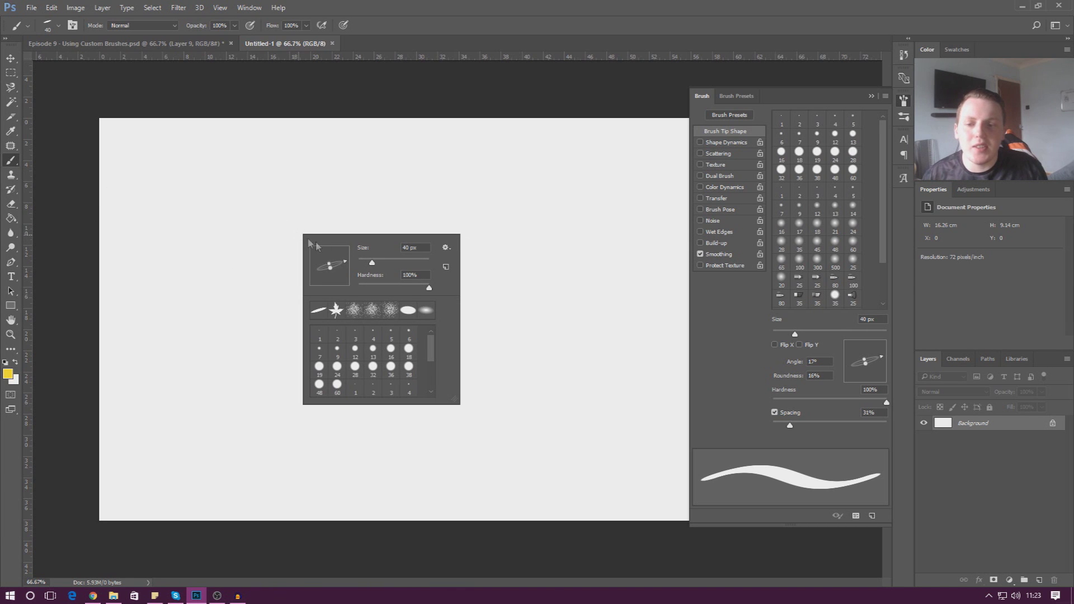
{"action": "left_click", "coordinate": [446, 249]}
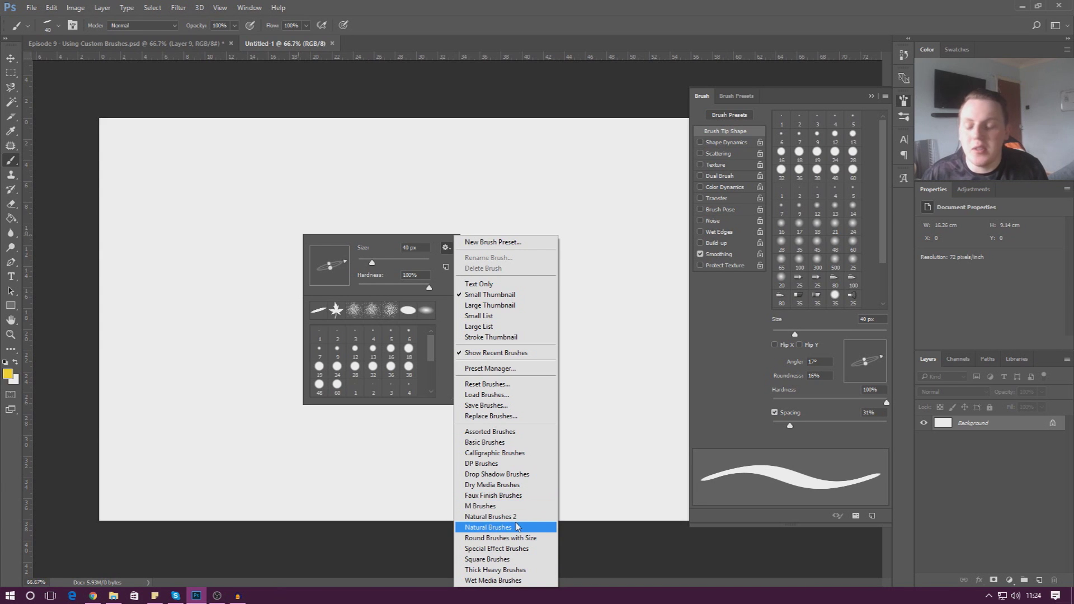
Step: Load the DP Brushes set, appending it to the existing brushes
{"action": "left_click", "coordinate": [512, 469]}
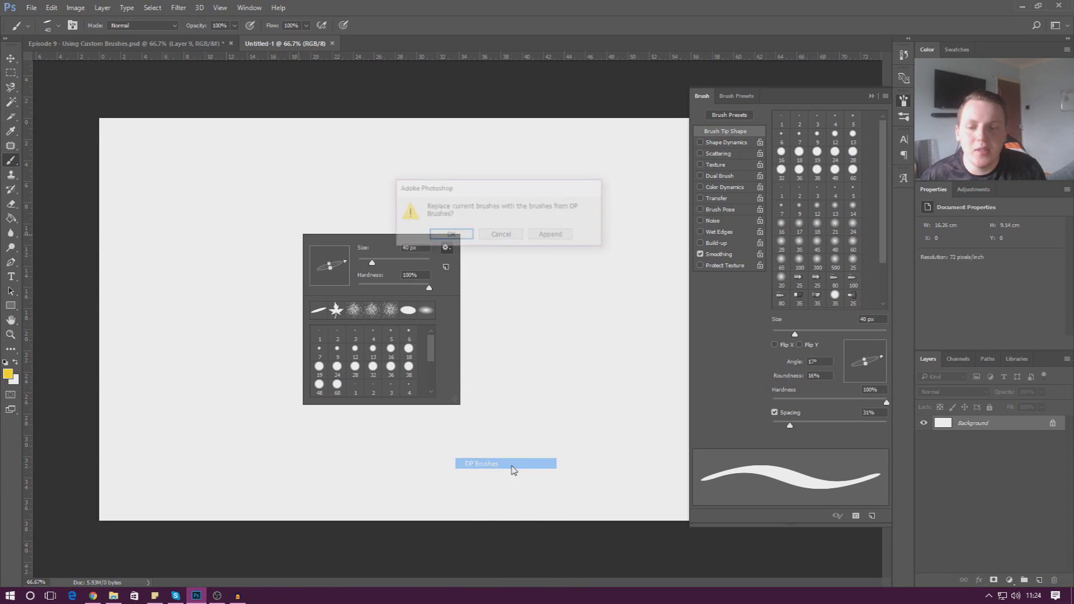
{"action": "mouse_move", "coordinate": [440, 192]}
{"action": "left_mouse_down"}
{"action": "mouse_move", "coordinate": [502, 199]}
{"action": "mouse_move", "coordinate": [516, 233]}
{"action": "left_mouse_up"}
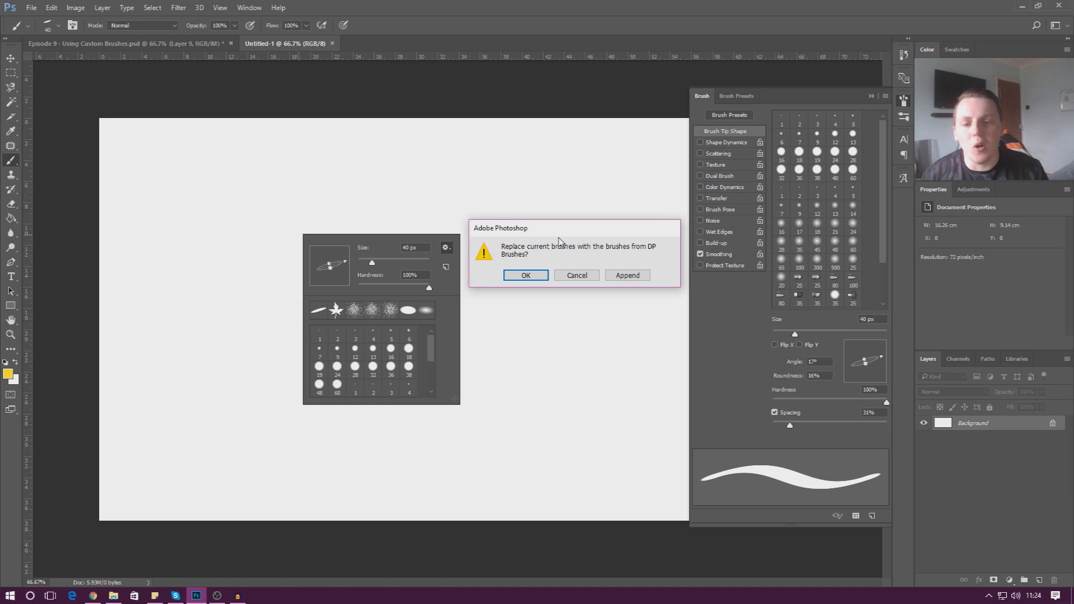
{"action": "left_click", "coordinate": [626, 275]}
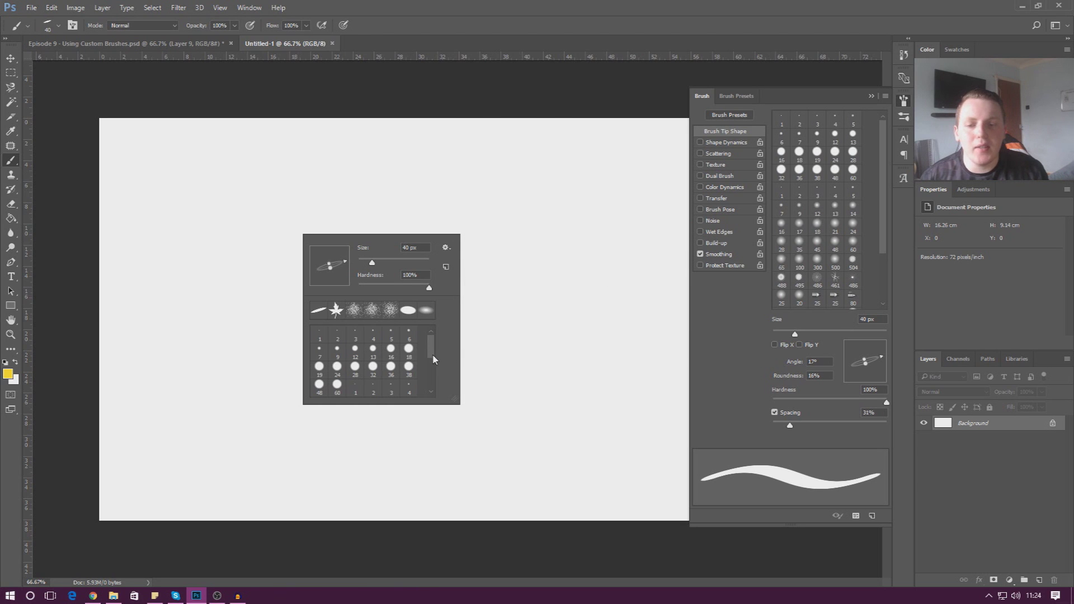
{"action": "left_click_drag", "start_coordinate": [886, 234], "coordinate": [884, 289]}
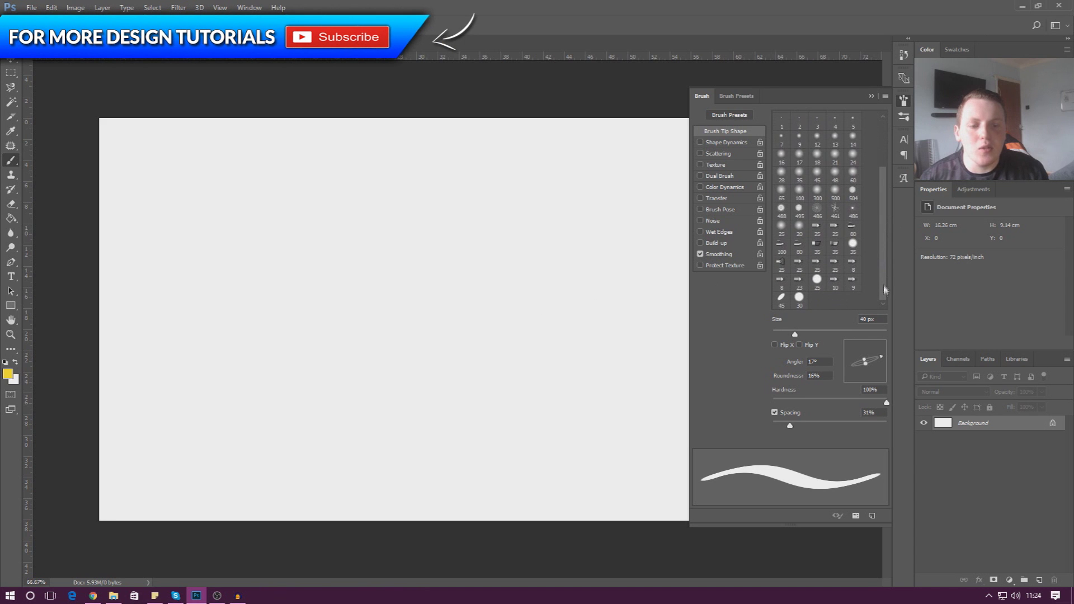
Step: Compare the 461, 486, 495, 488 and 25 px presets, ending on the 486 px dotted brush
{"action": "left_click", "coordinate": [833, 209]}
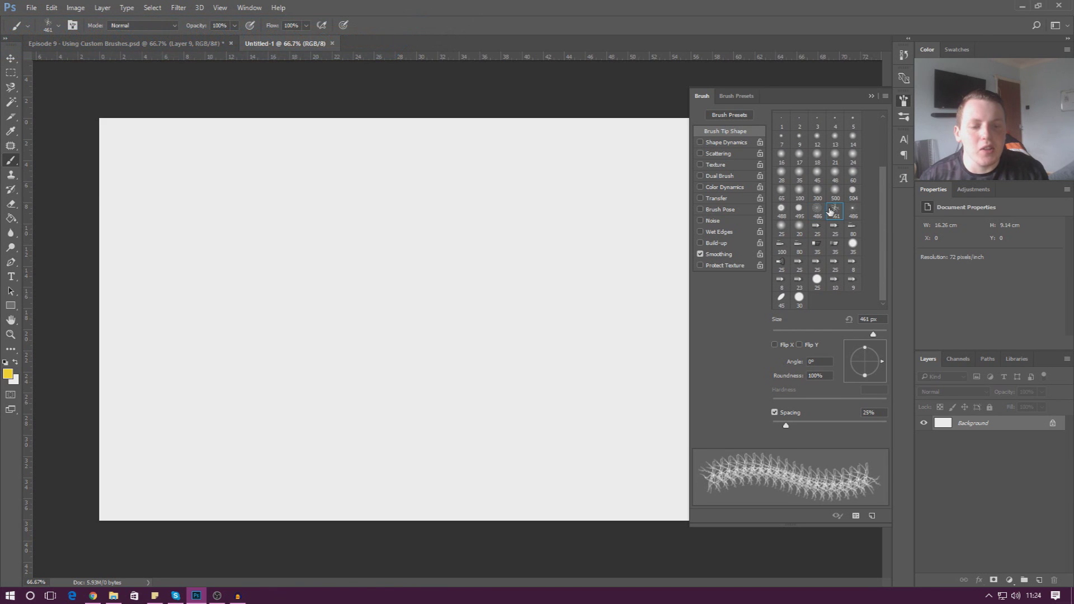
{"action": "left_click", "coordinate": [852, 211]}
{"action": "left_click", "coordinate": [841, 212]}
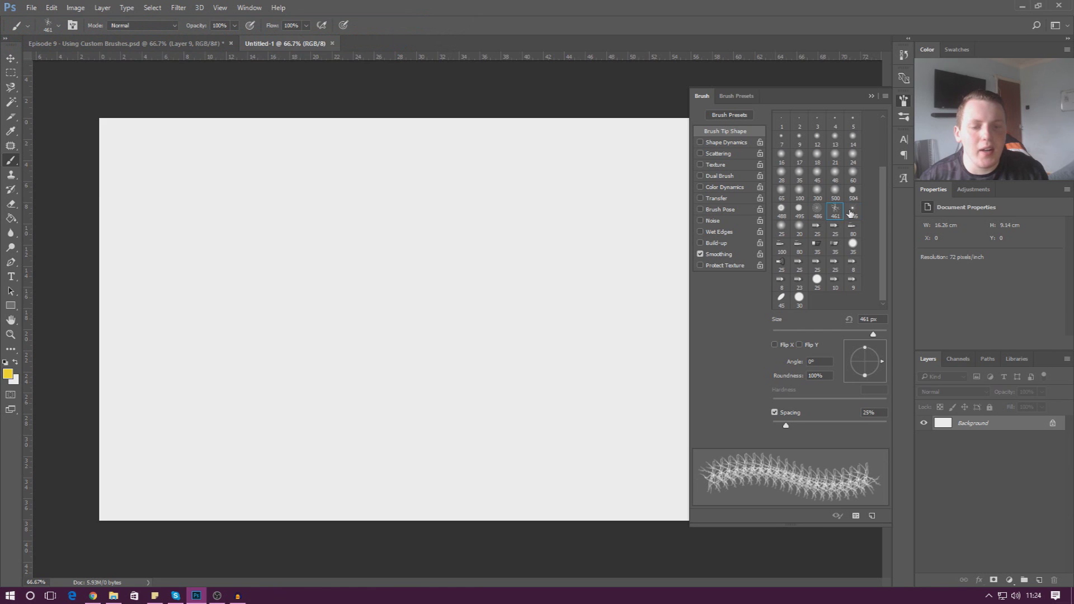
{"action": "left_click", "coordinate": [782, 228]}
{"action": "scroll", "coordinate": [798, 238], "scroll_direction": "up", "scroll_amount": 2}
{"action": "left_click", "coordinate": [798, 242]}
{"action": "left_click", "coordinate": [781, 249]}
{"action": "left_click", "coordinate": [833, 247]}
{"action": "left_click", "coordinate": [849, 249]}
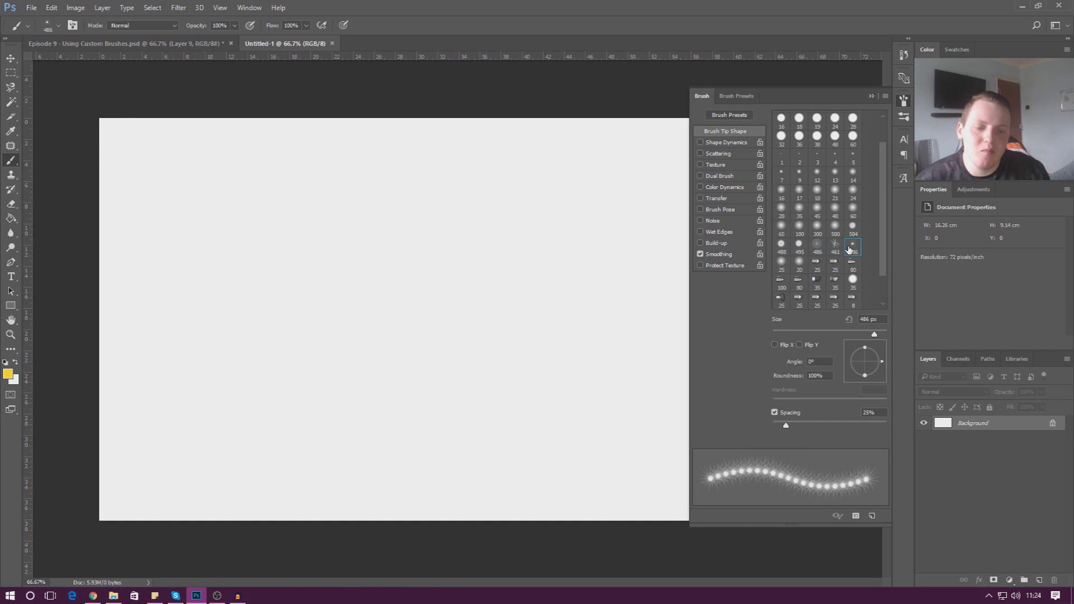
{"action": "scroll", "coordinate": [849, 249], "scroll_direction": "down", "scroll_amount": 2}
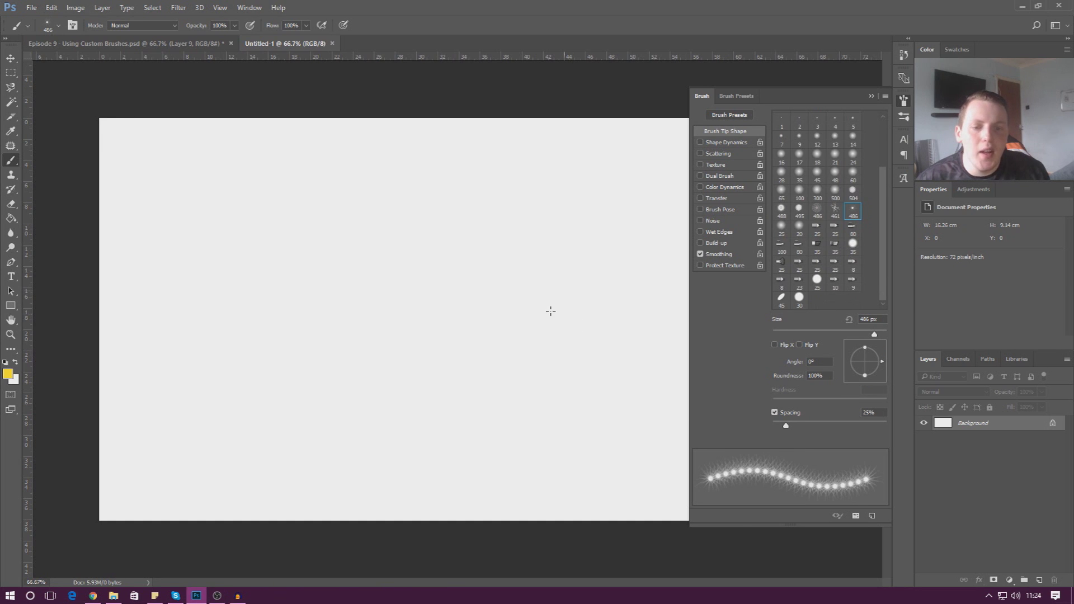
Step: Append the Natural Brushes 2 set to the brush list from the canvas brush picker
{"action": "right_click", "coordinate": [403, 252]}
{"action": "left_click", "coordinate": [549, 264]}
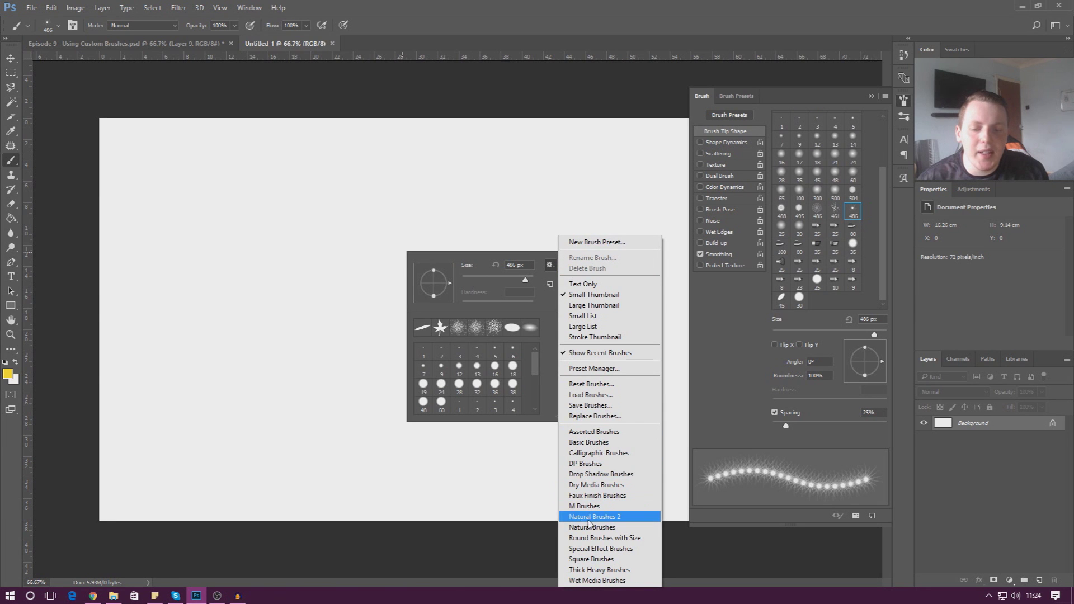
{"action": "left_click", "coordinate": [627, 275]}
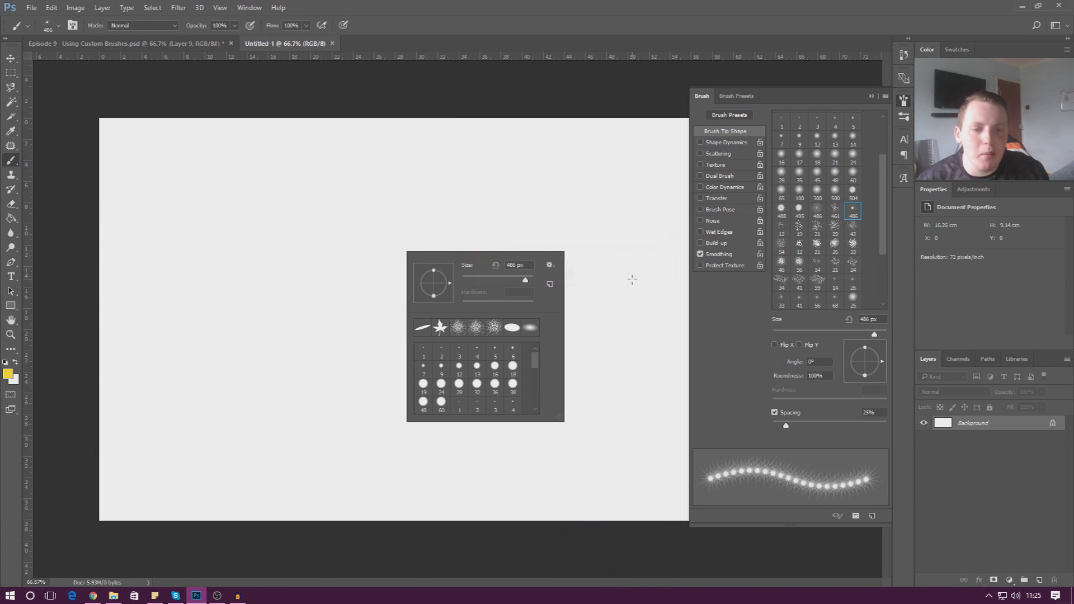
{"action": "left_click", "coordinate": [817, 235]}
Step: Try the 19, 21, 29 and 43 px natural brush tips
{"action": "left_click", "coordinate": [798, 234]}
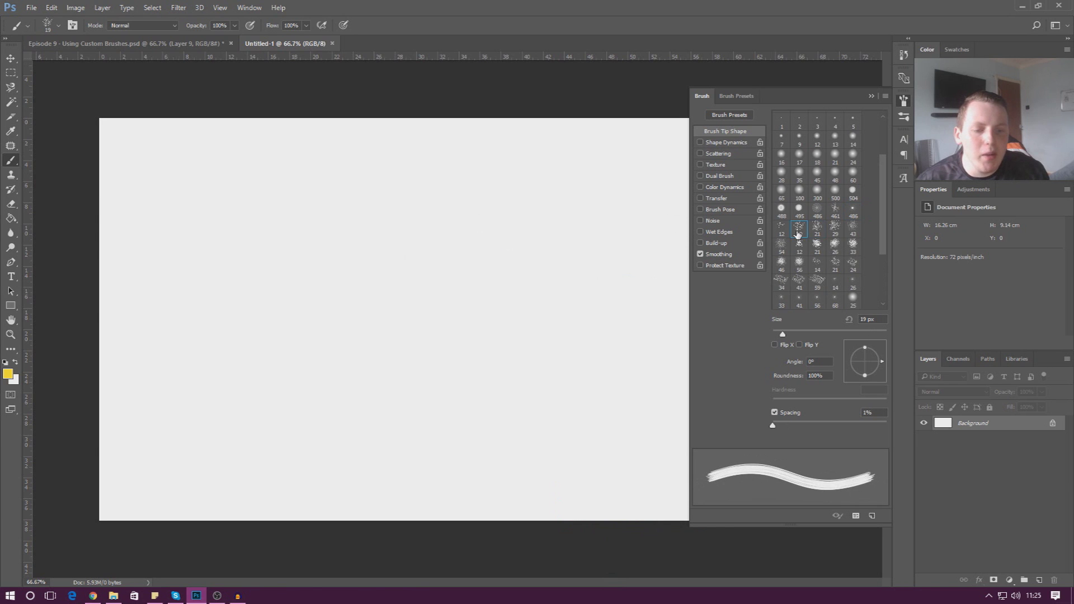
{"action": "left_click", "coordinate": [820, 235]}
{"action": "left_click", "coordinate": [834, 230]}
{"action": "left_click", "coordinate": [855, 229]}
{"action": "scroll", "coordinate": [885, 243], "scroll_direction": "down", "scroll_amount": 1}
{"action": "left_click_drag", "start_coordinate": [886, 243], "coordinate": [884, 277]}
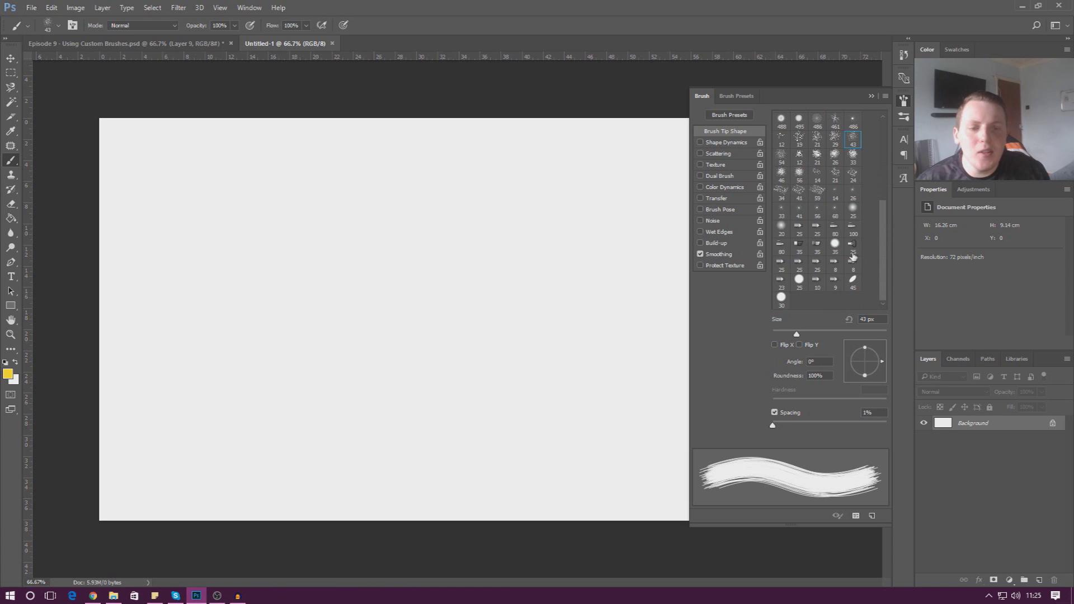
{"action": "scroll", "coordinate": [825, 273], "scroll_direction": "up", "scroll_amount": 5}
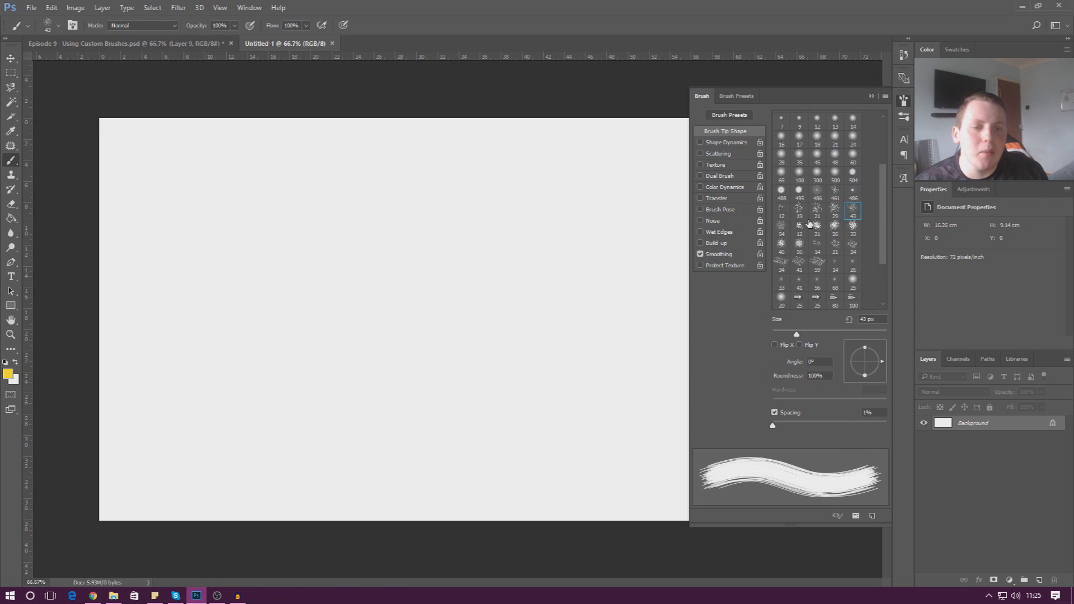
Step: Compare the 12, 19 and 486 px tips, then settle on the 461 px branching crack tip
{"action": "left_click", "coordinate": [835, 230]}
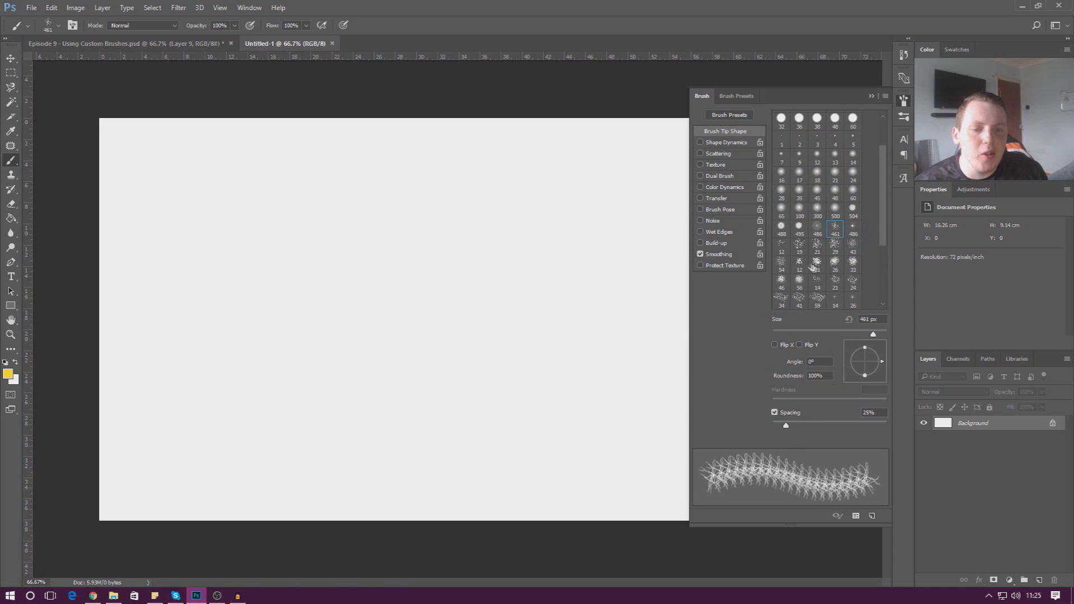
{"action": "left_click", "coordinate": [783, 247]}
{"action": "left_click", "coordinate": [799, 246]}
{"action": "left_click", "coordinate": [832, 236]}
{"action": "left_click", "coordinate": [818, 234]}
{"action": "left_click", "coordinate": [834, 234]}
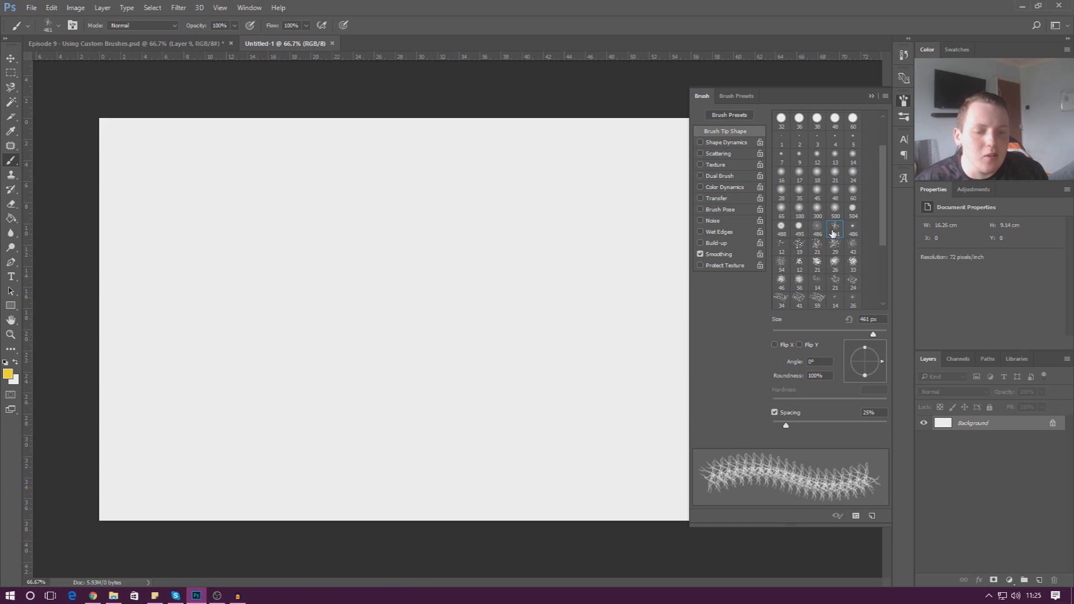
{"action": "left_click", "coordinate": [451, 325]}
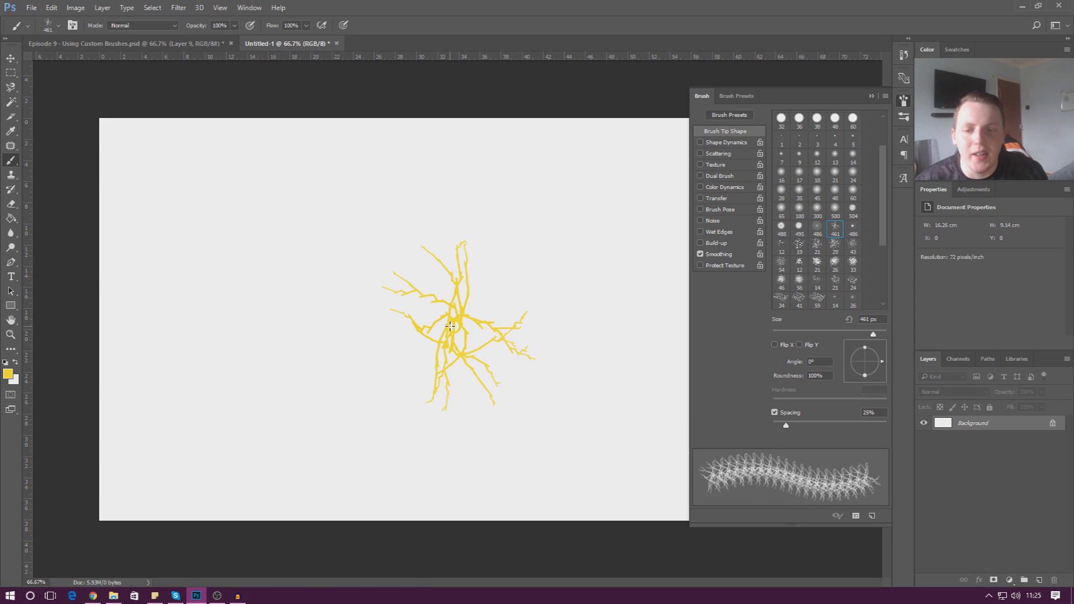
{"action": "left_click", "coordinate": [237, 336]}
{"action": "key", "text": "ctrl+z"}
{"action": "key", "text": "ctrl+z"}
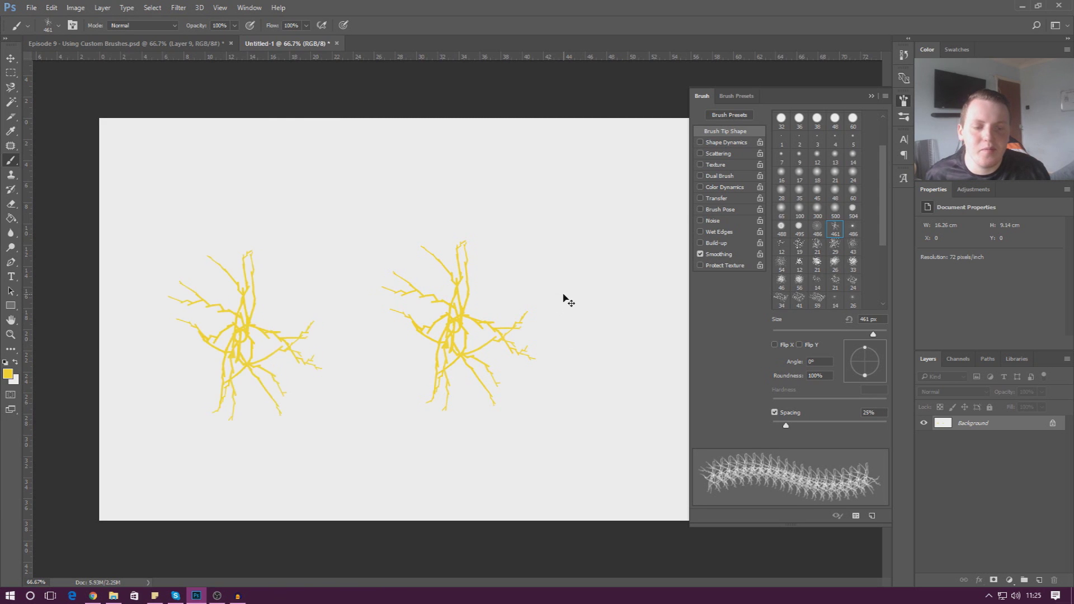
{"action": "key", "text": "ctrl+alt+z"}
{"action": "key", "text": "ctrl+alt+z"}
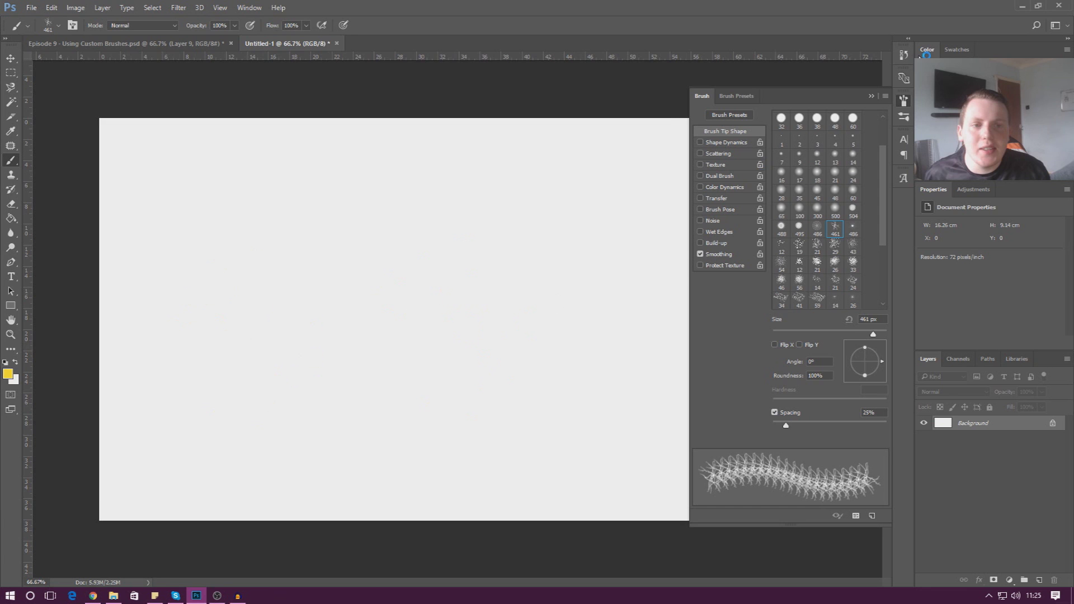
{"action": "left_click", "coordinate": [926, 56]}
Step: Make the foreground colour blue (00a8ff) and stamp three crack shapes across the canvas
{"action": "left_click_drag", "start_coordinate": [437, 377], "coordinate": [425, 326]}
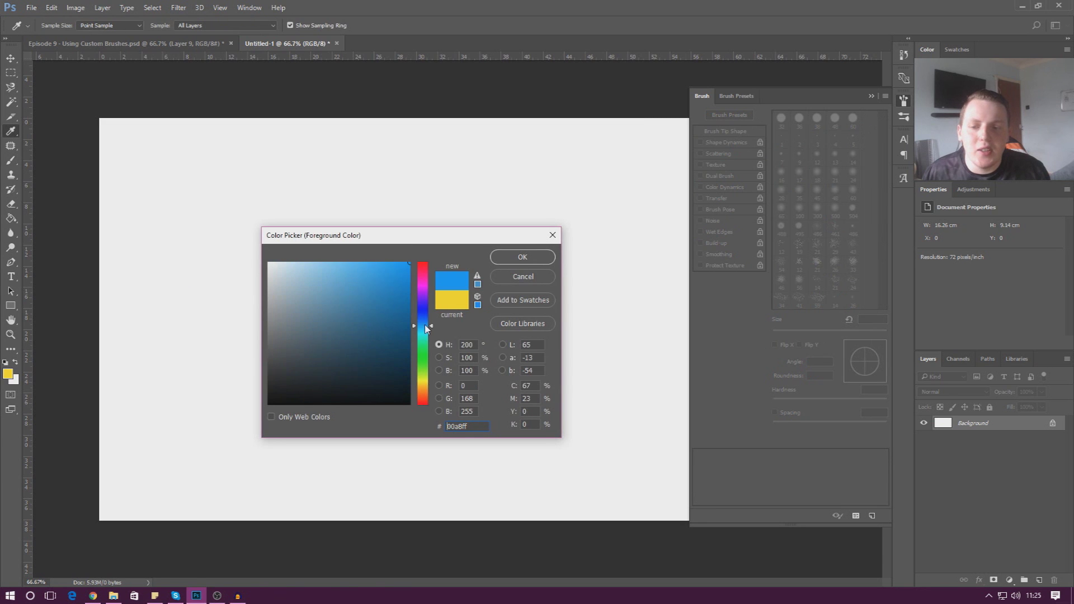
{"action": "left_click", "coordinate": [522, 257]}
{"action": "left_click", "coordinate": [515, 265]}
{"action": "left_click", "coordinate": [356, 346]}
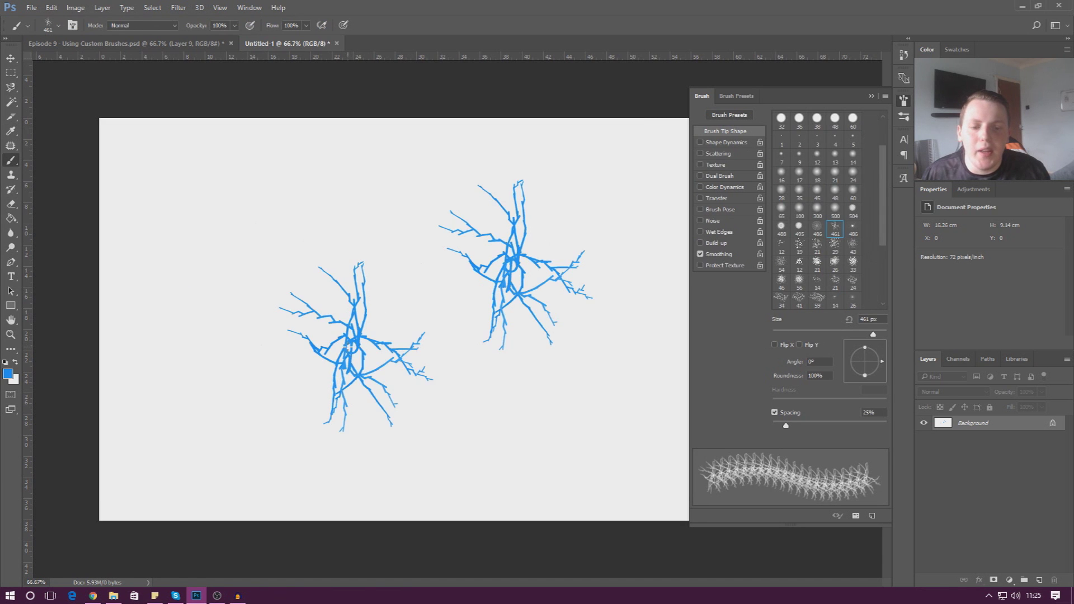
{"action": "left_click", "coordinate": [277, 351]}
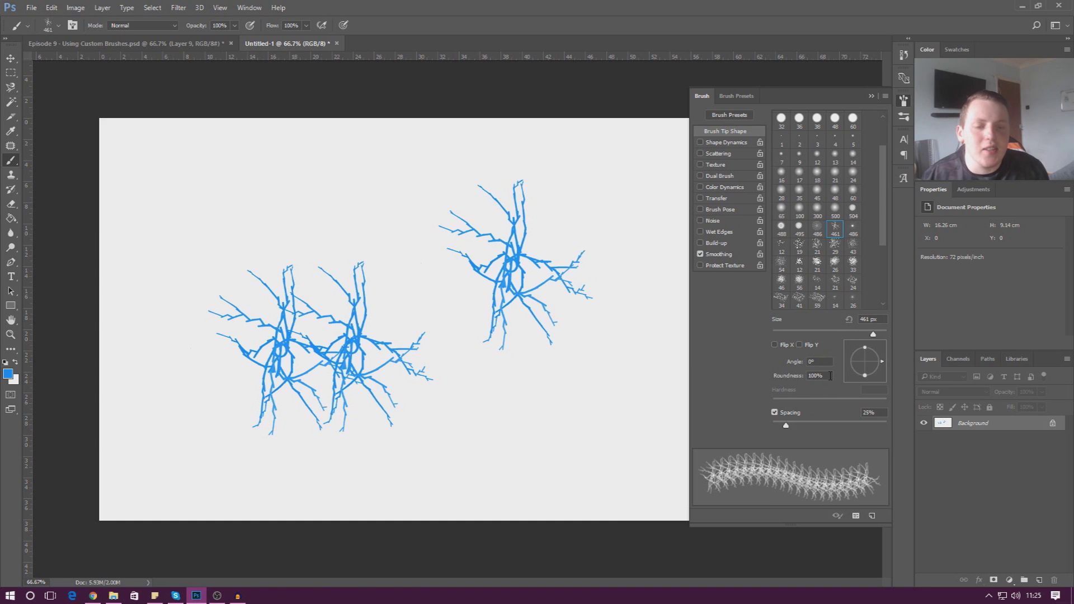
Step: Rotate the crack tip to 90°, test a 1% spacing stroke, then undo it
{"action": "mouse_move", "coordinate": [863, 377]}
{"action": "left_mouse_down"}
{"action": "mouse_move", "coordinate": [868, 360]}
{"action": "mouse_move", "coordinate": [880, 367]}
{"action": "mouse_move", "coordinate": [858, 375]}
{"action": "left_mouse_up"}
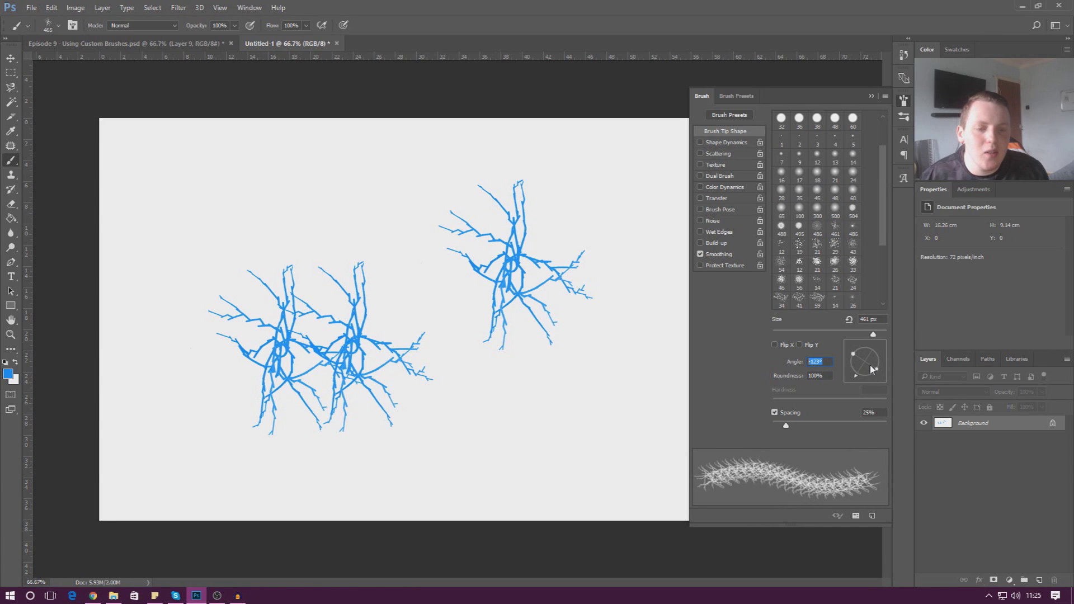
{"action": "type", "text": "90"}
{"action": "key", "text": "Return"}
{"action": "left_click_drag", "start_coordinate": [786, 427], "coordinate": [727, 423]}
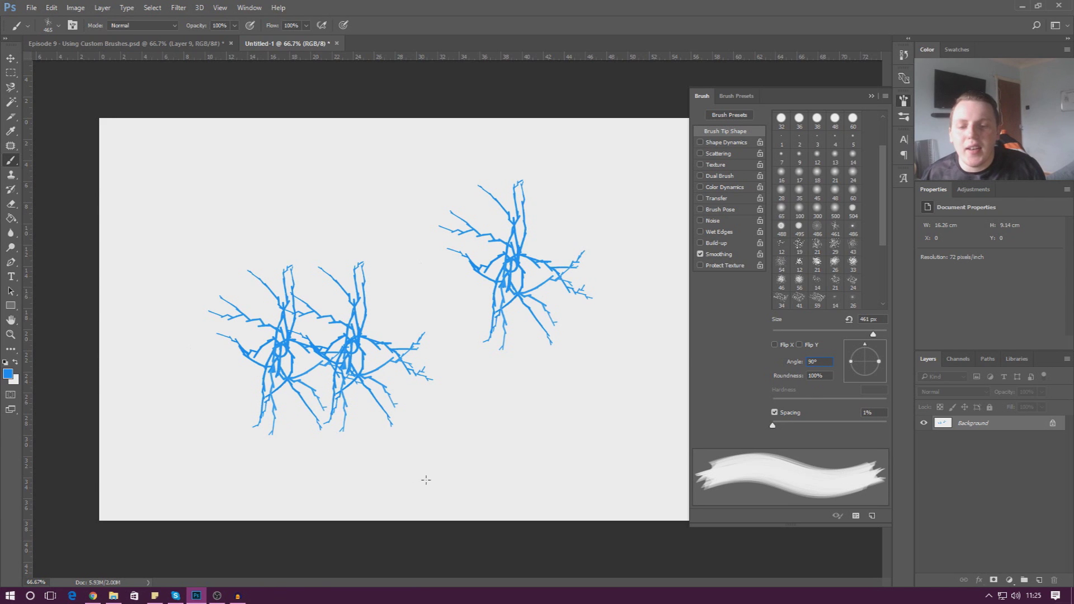
{"action": "mouse_move", "coordinate": [524, 463]}
{"action": "left_mouse_down"}
{"action": "mouse_move", "coordinate": [426, 347]}
{"action": "mouse_move", "coordinate": [229, 239]}
{"action": "mouse_move", "coordinate": [159, 260]}
{"action": "mouse_move", "coordinate": [149, 281]}
{"action": "mouse_move", "coordinate": [209, 293]}
{"action": "left_mouse_up"}
{"action": "key", "text": "ctrl+z"}
Step: Set spacing to 133% and stamp five more blue cracks around the canvas
{"action": "left_click_drag", "start_coordinate": [773, 425], "coordinate": [839, 428]}
{"action": "left_click", "coordinate": [521, 386]}
{"action": "left_click", "coordinate": [338, 261]}
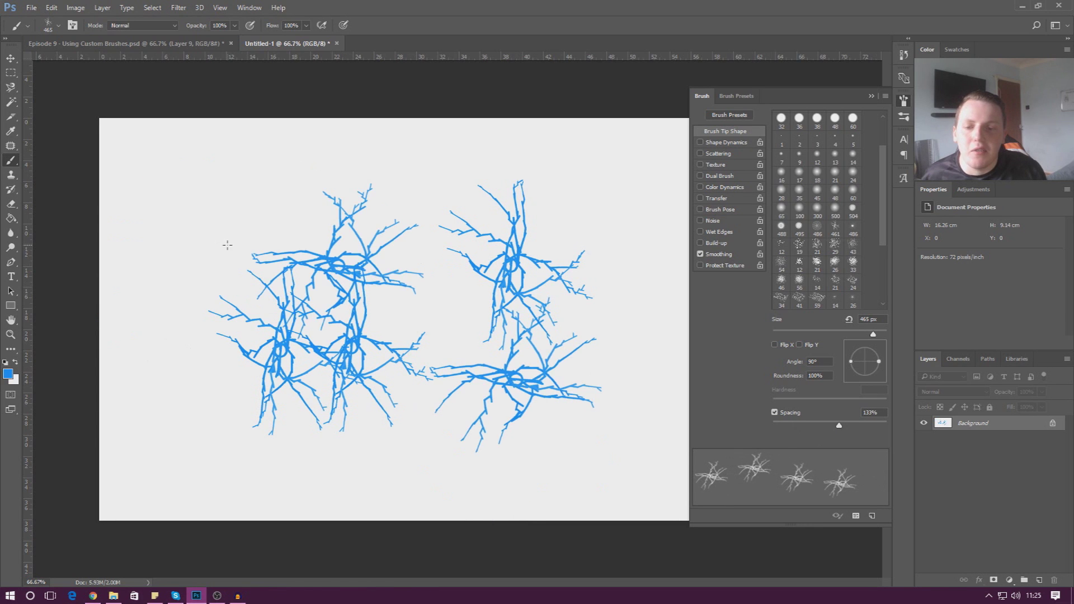
{"action": "left_click", "coordinate": [227, 237]}
{"action": "left_click", "coordinate": [242, 434]}
{"action": "left_click", "coordinate": [455, 368]}
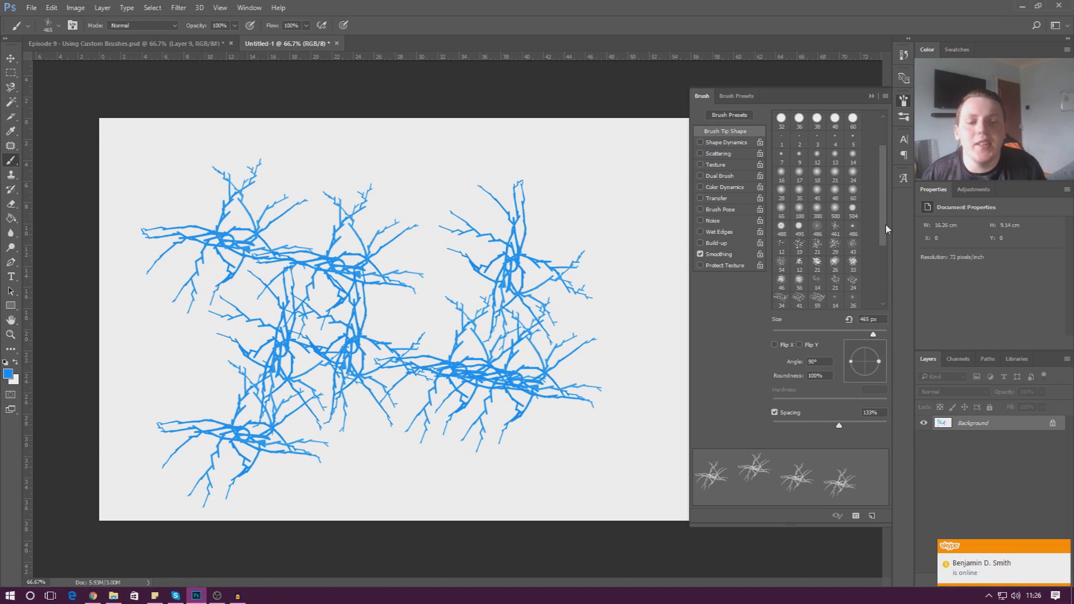
{"action": "scroll", "coordinate": [825, 262], "scroll_direction": "down", "scroll_amount": 2}
{"action": "scroll", "coordinate": [826, 262], "scroll_direction": "down", "scroll_amount": 6}
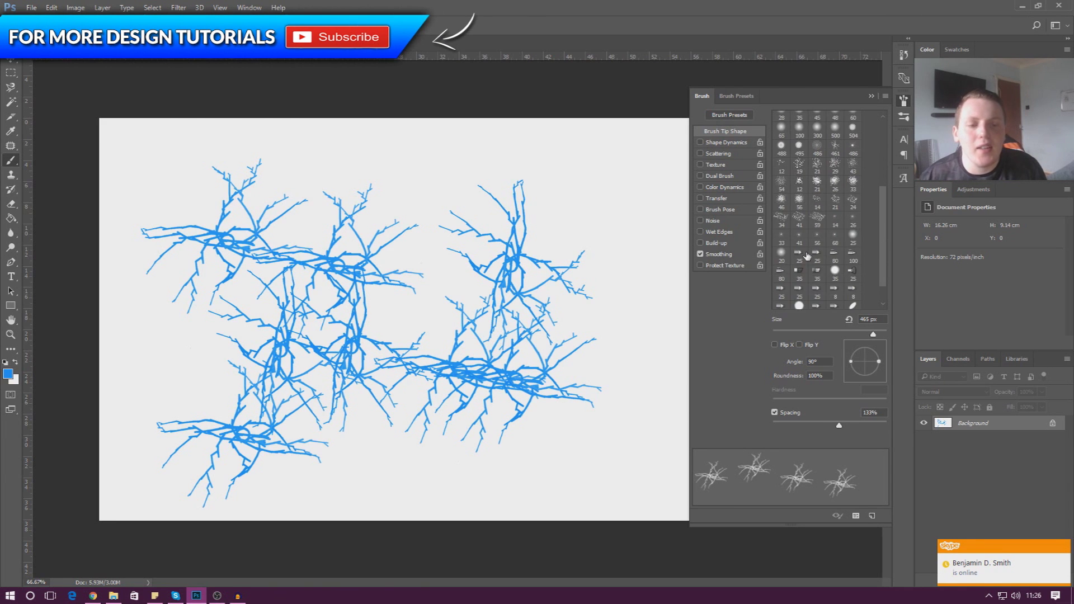
Step: Paint a thick blue looping stroke over the cracks with the 19 px natural tip
{"action": "scroll", "coordinate": [811, 249], "scroll_direction": "up", "scroll_amount": 6}
{"action": "left_click", "coordinate": [799, 218]}
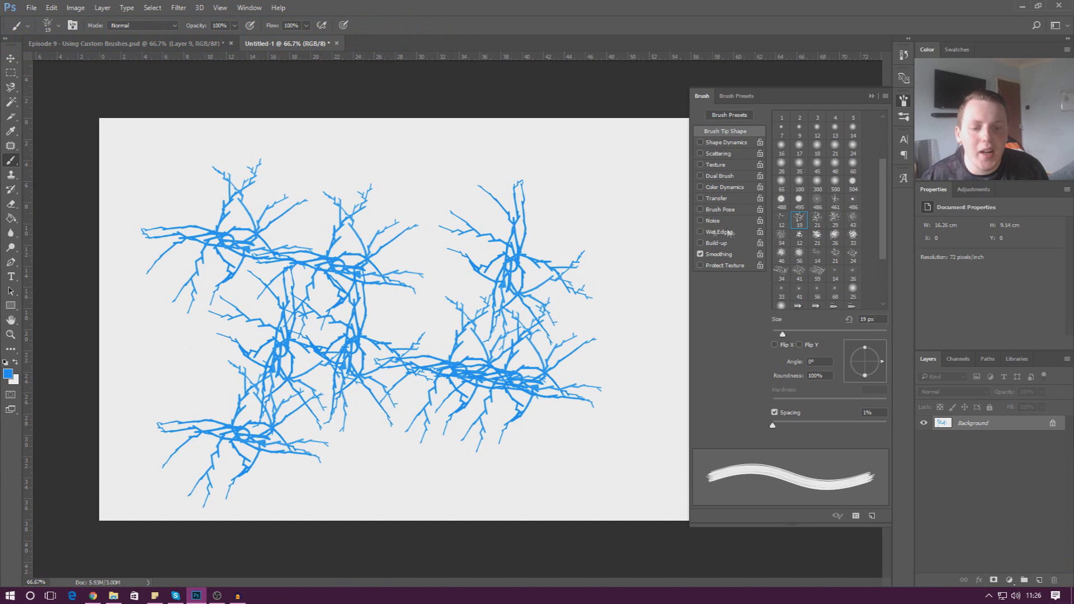
{"action": "mouse_move", "coordinate": [624, 202]}
{"action": "left_mouse_down"}
{"action": "mouse_move", "coordinate": [420, 210]}
{"action": "mouse_move", "coordinate": [371, 479]}
{"action": "mouse_move", "coordinate": [610, 372]}
{"action": "mouse_move", "coordinate": [438, 345]}
{"action": "mouse_move", "coordinate": [537, 393]}
{"action": "left_mouse_up"}
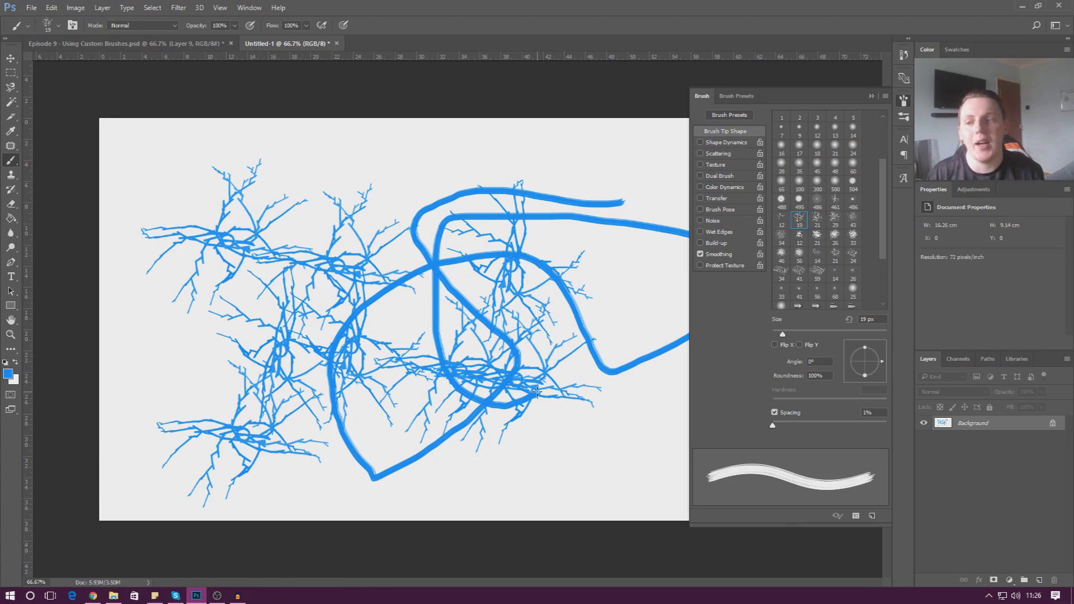